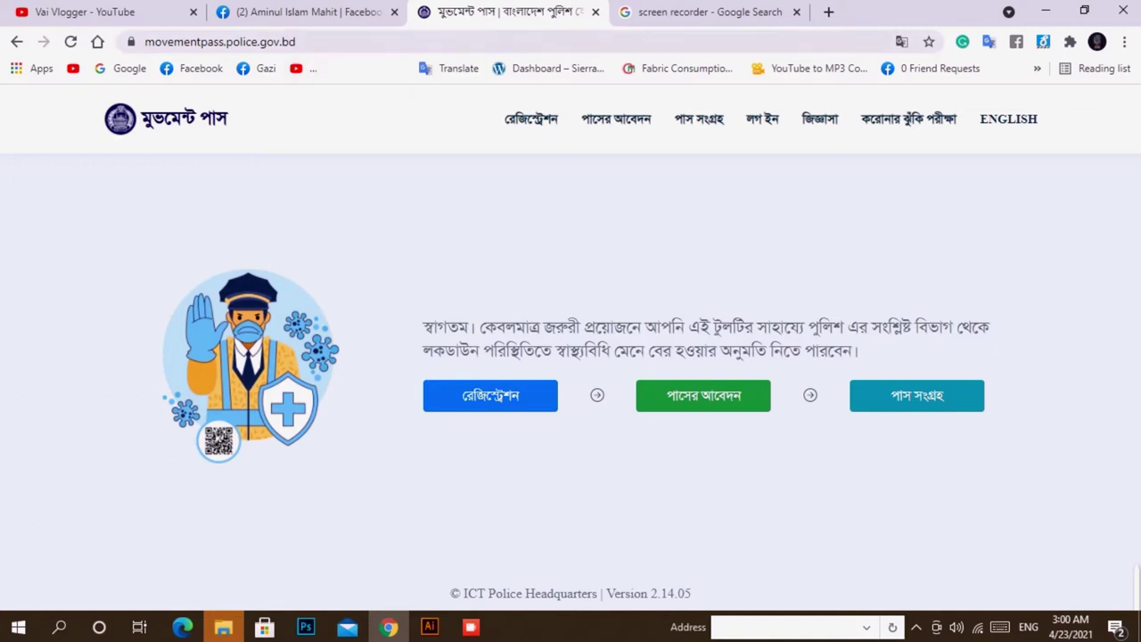
# Load movementpass.police.gov.bd and open the registration form from the home page.
pyautogui.click(356, 41)
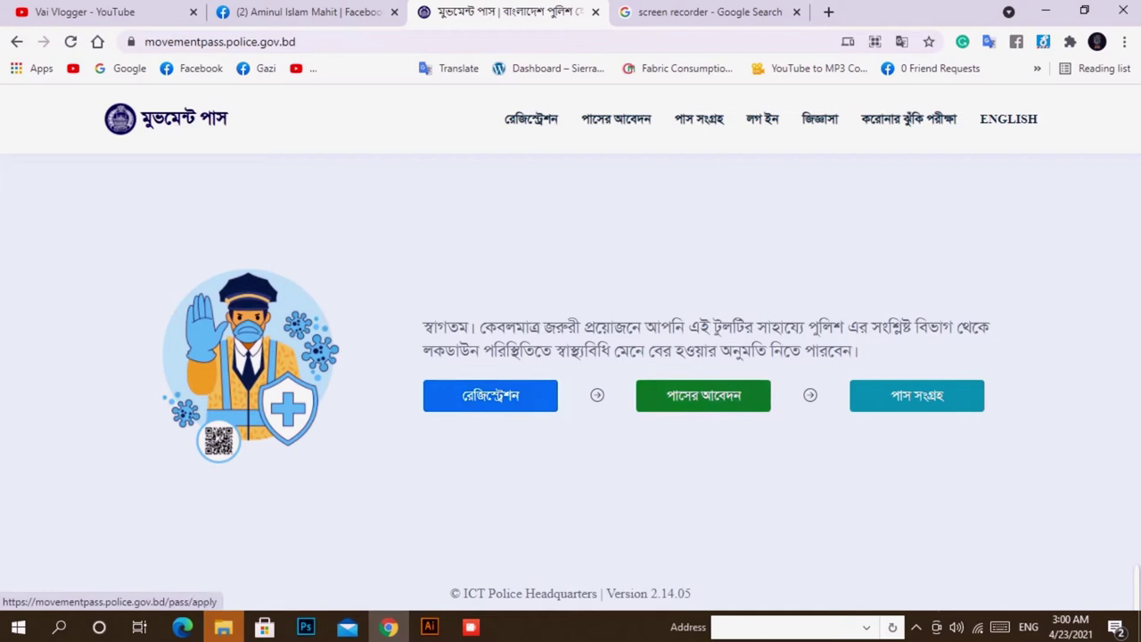
pyautogui.click(917, 395)
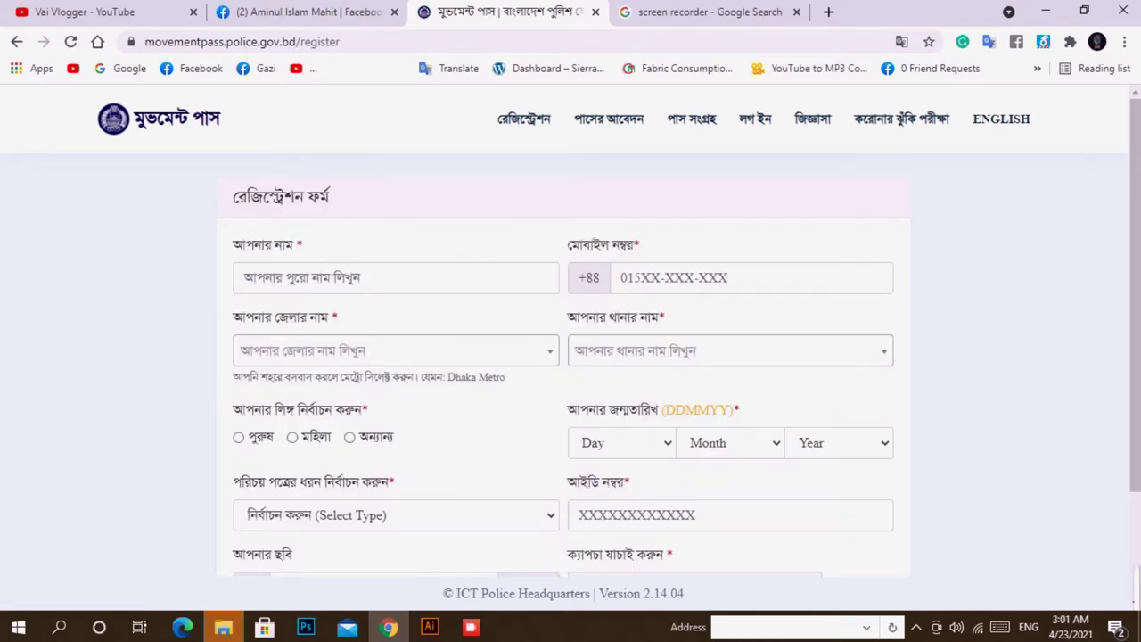
# Open the district list and search it for 'dha'.
pyautogui.click(393, 277)
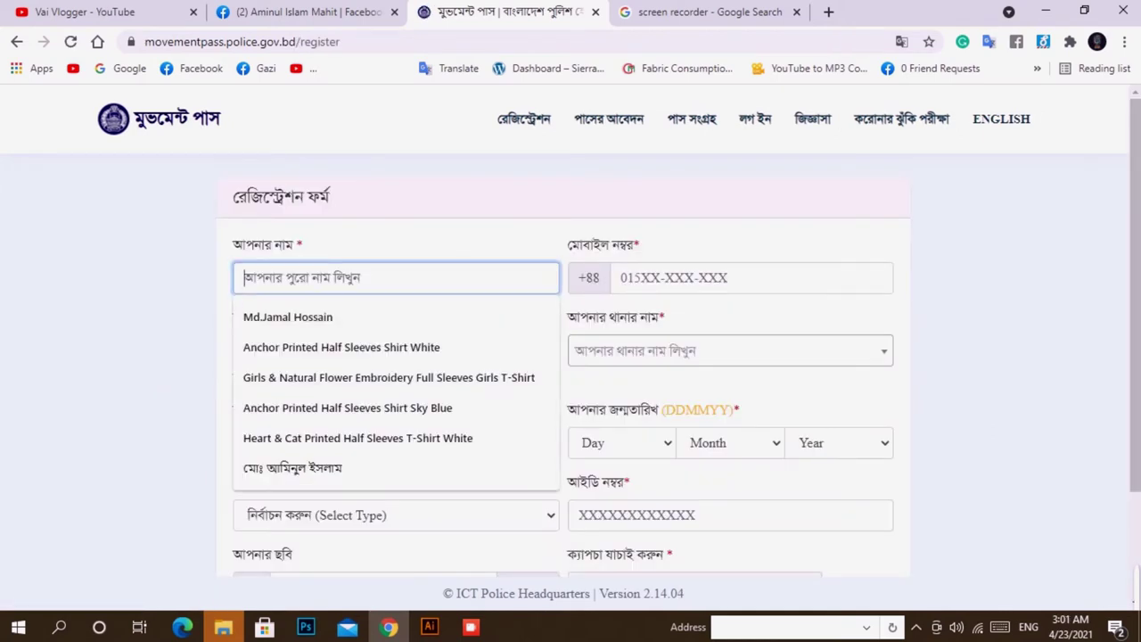
pyautogui.click(749, 277)
pyautogui.click(396, 350)
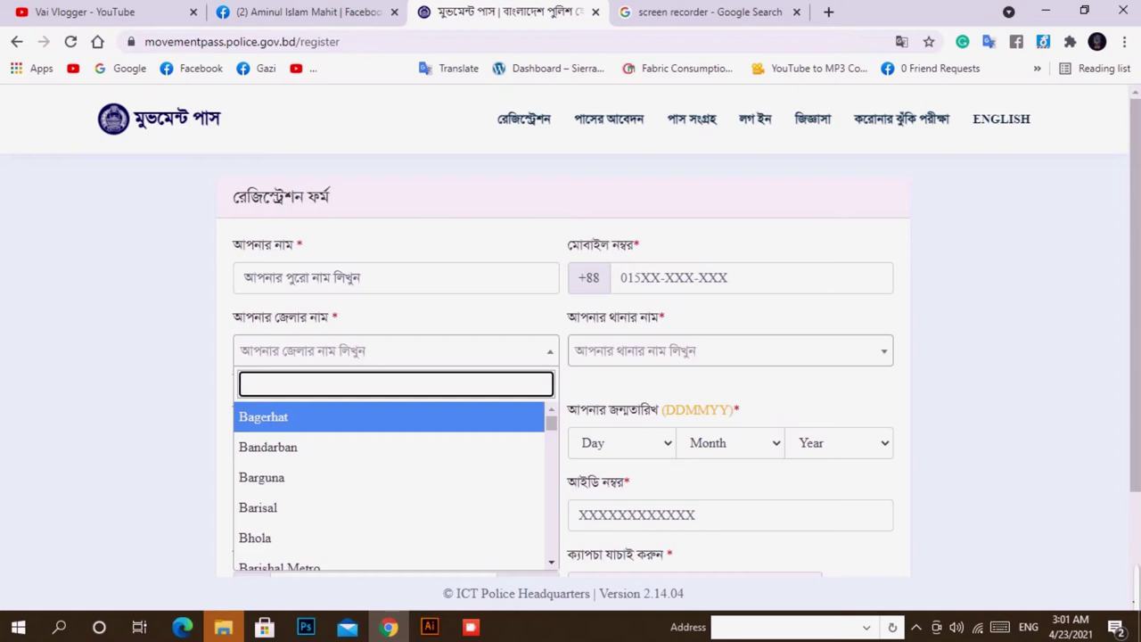
pyautogui.write('Dhk')
pyautogui.press('BackSpace')
pyautogui.press('BackSpace')
pyautogui.press('BackSpace')
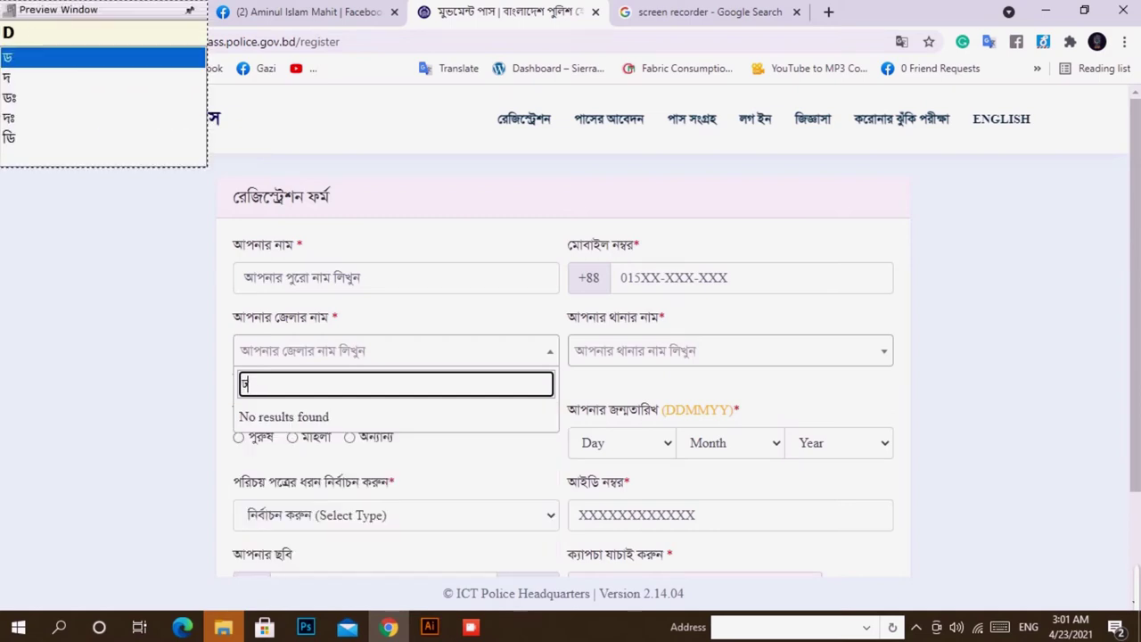
pyautogui.write('dhka')
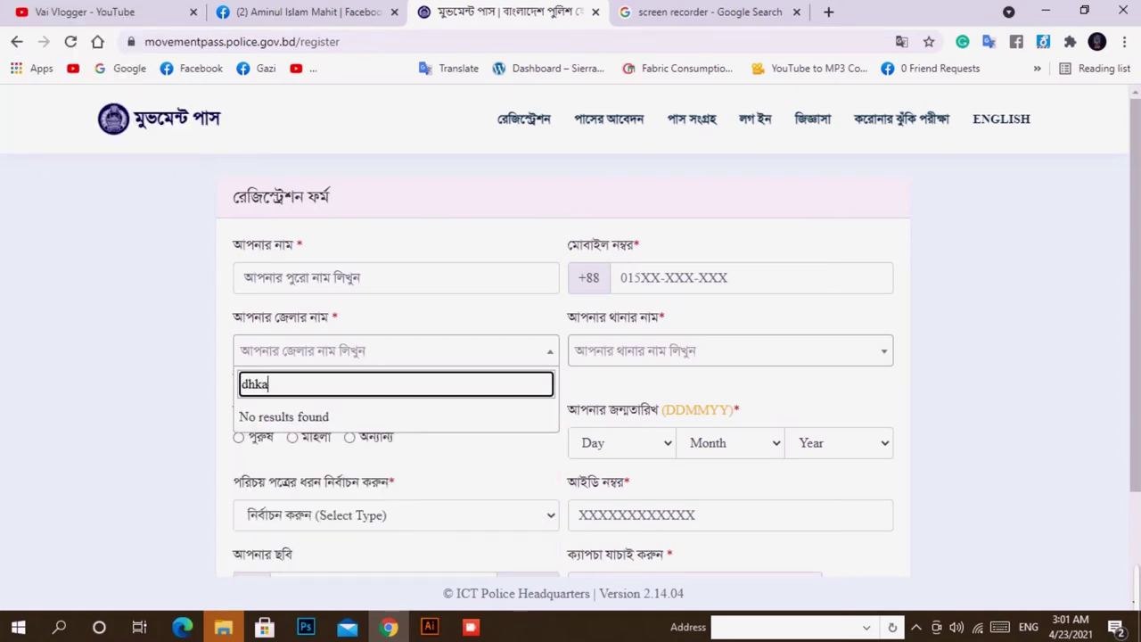
pyautogui.press('BackSpace')
pyautogui.press('BackSpace')
pyautogui.write('a')
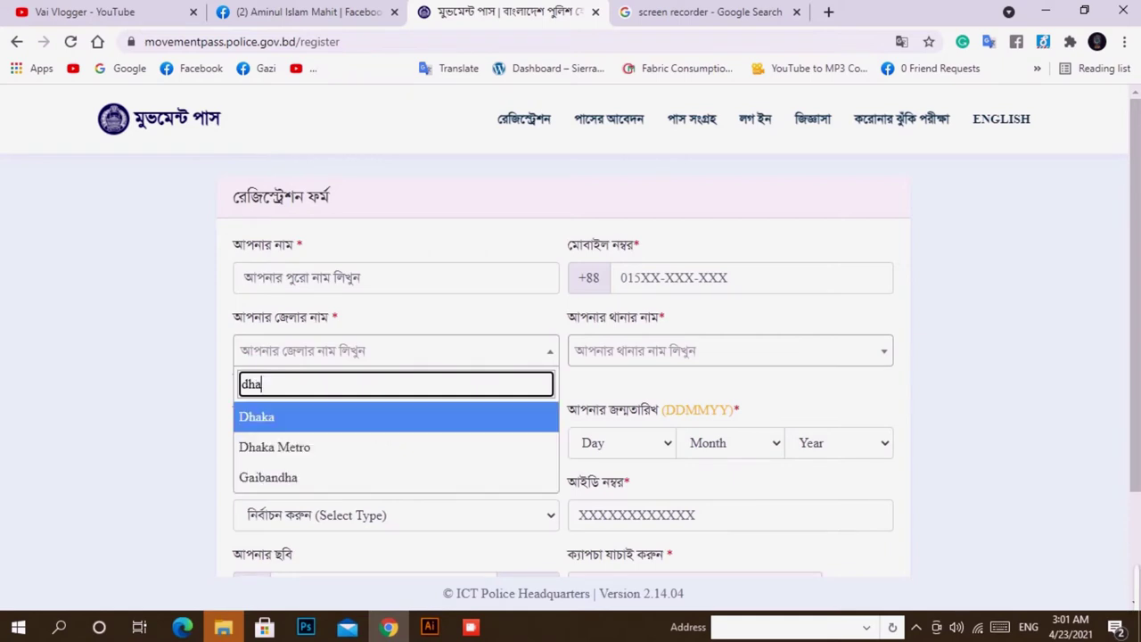
# Pick Dhaka Metro from the district results.
pyautogui.press('Down')
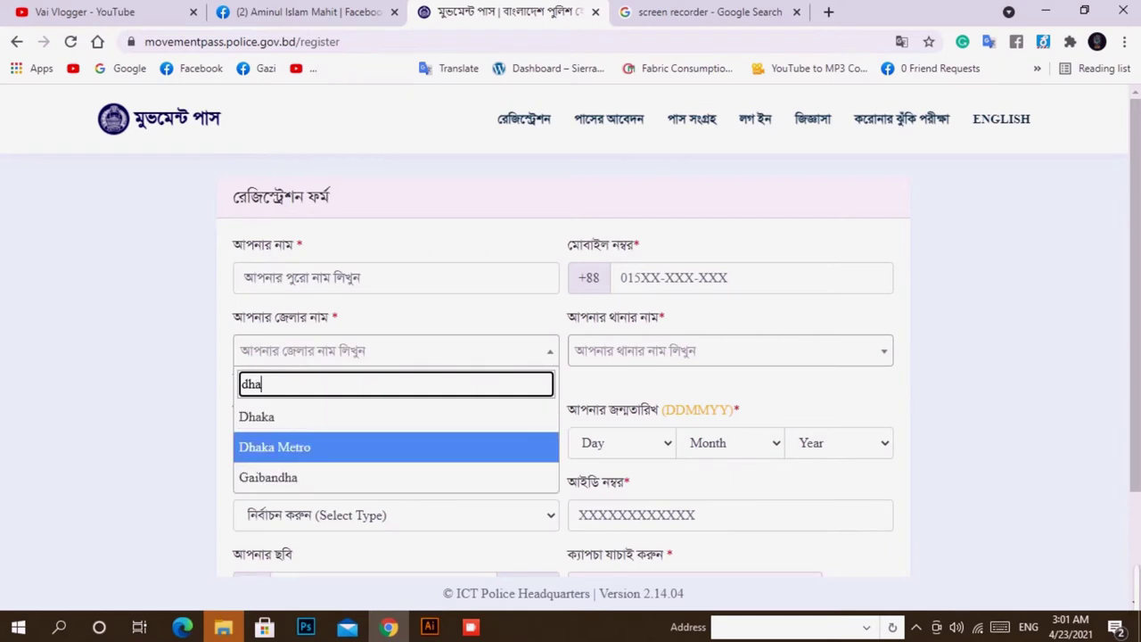
pyautogui.press('Up')
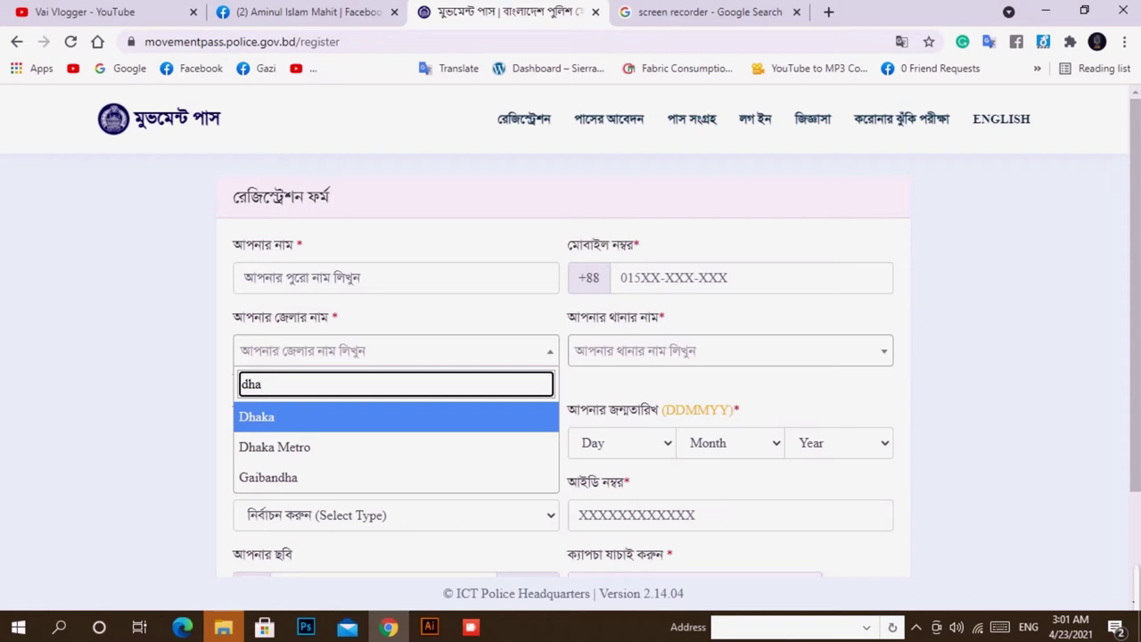
pyautogui.press('Down')
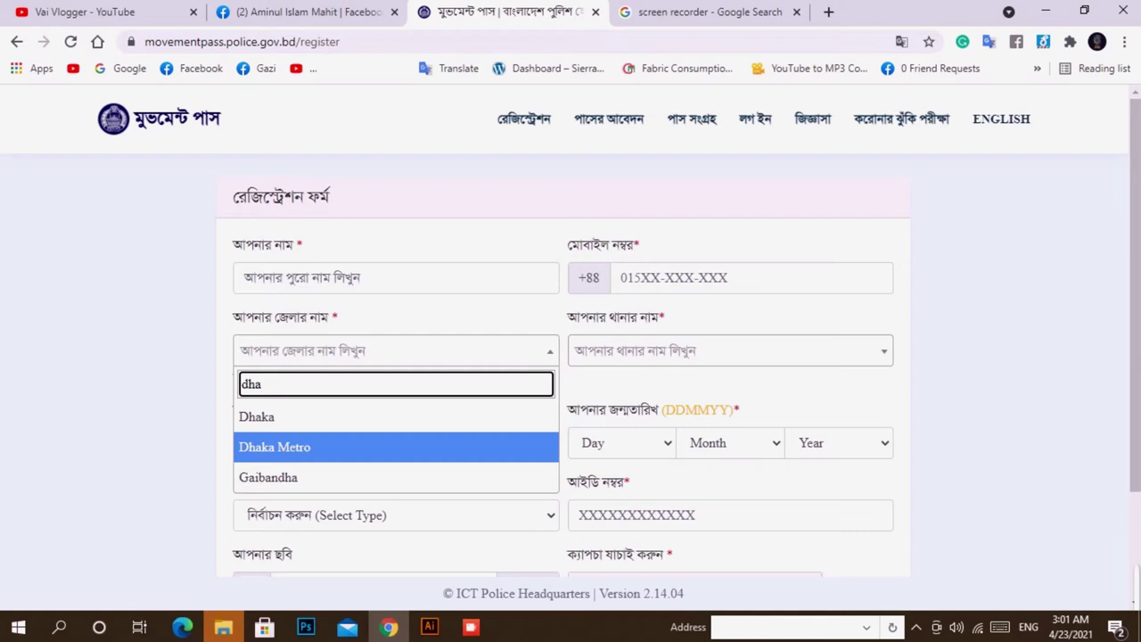
pyautogui.press('Up')
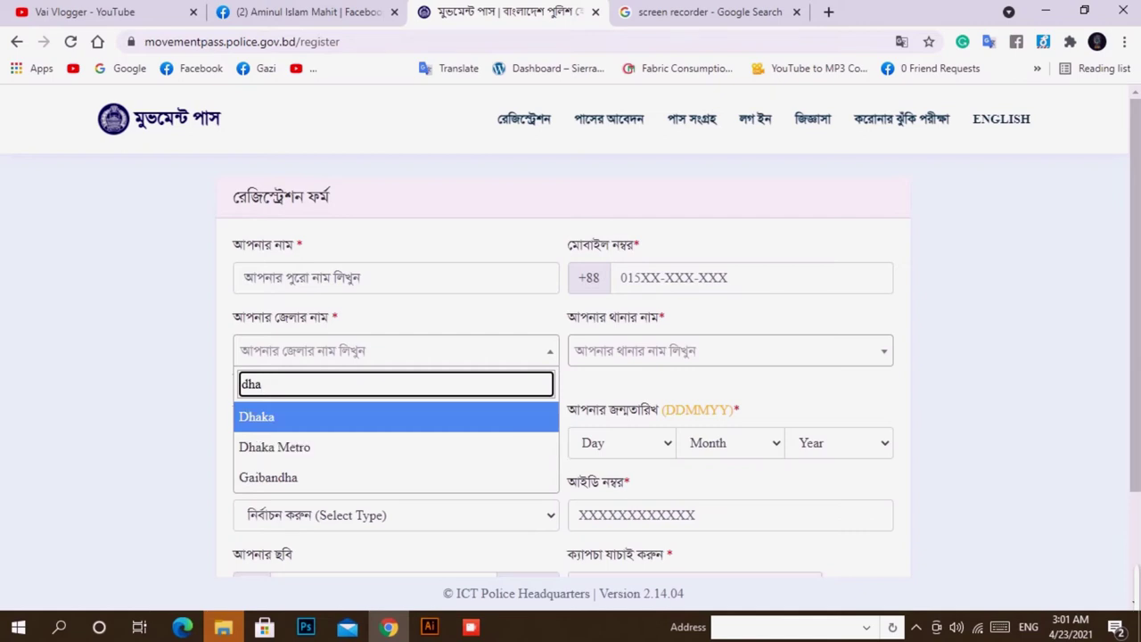
pyautogui.press('Down')
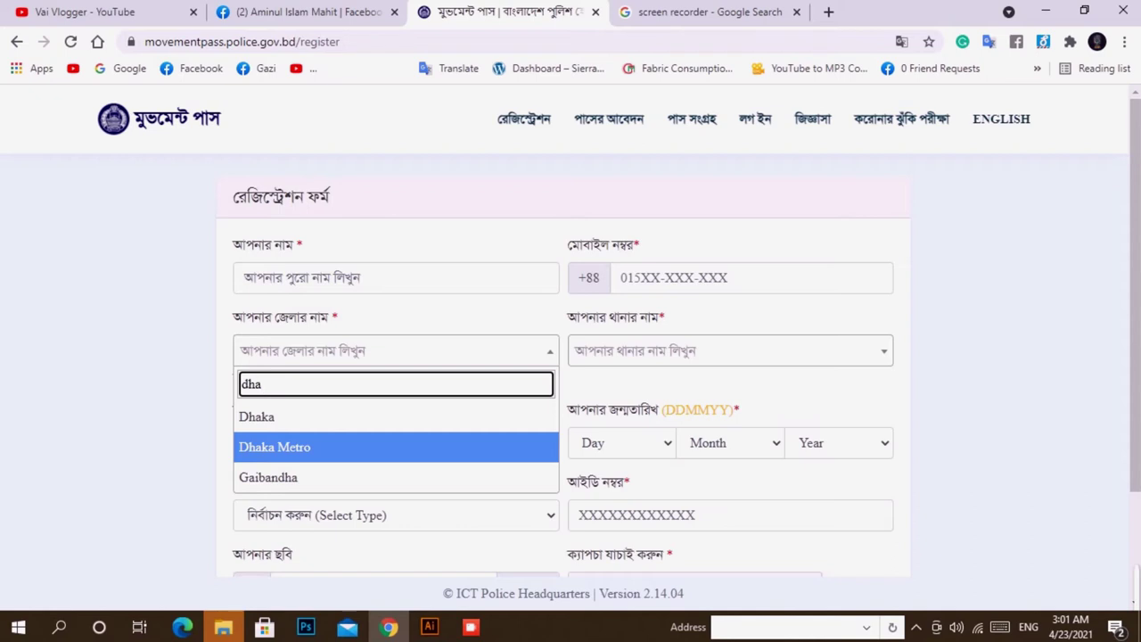
pyautogui.press('Return')
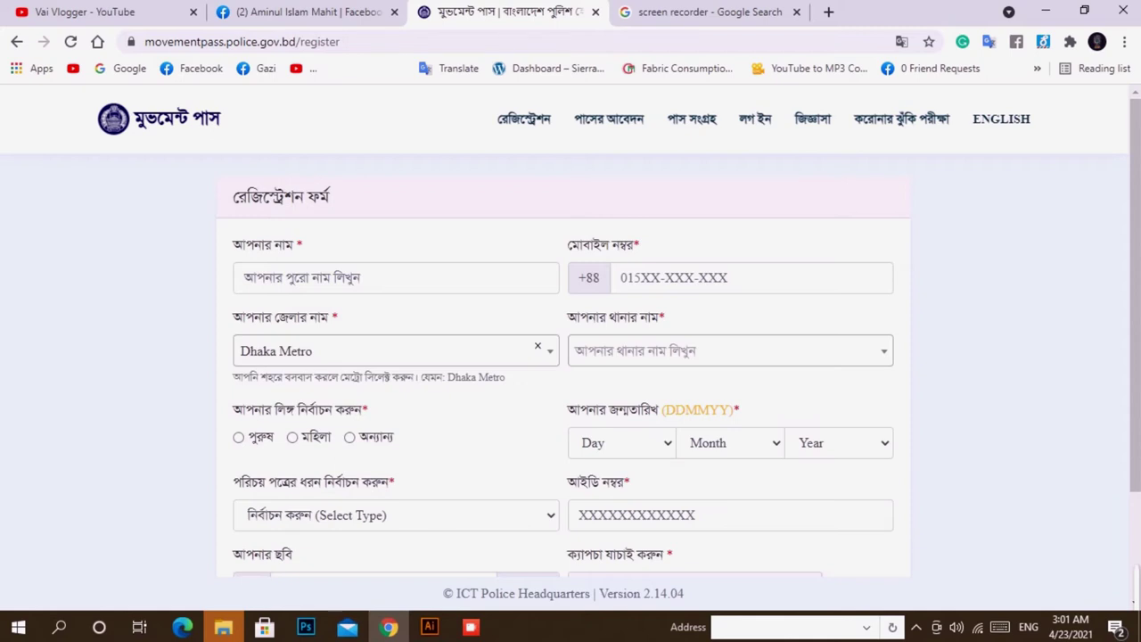
# Set the thana to Vasantek, Dhaka Metro by searching 'va'.
pyautogui.click(730, 350)
pyautogui.write('va')
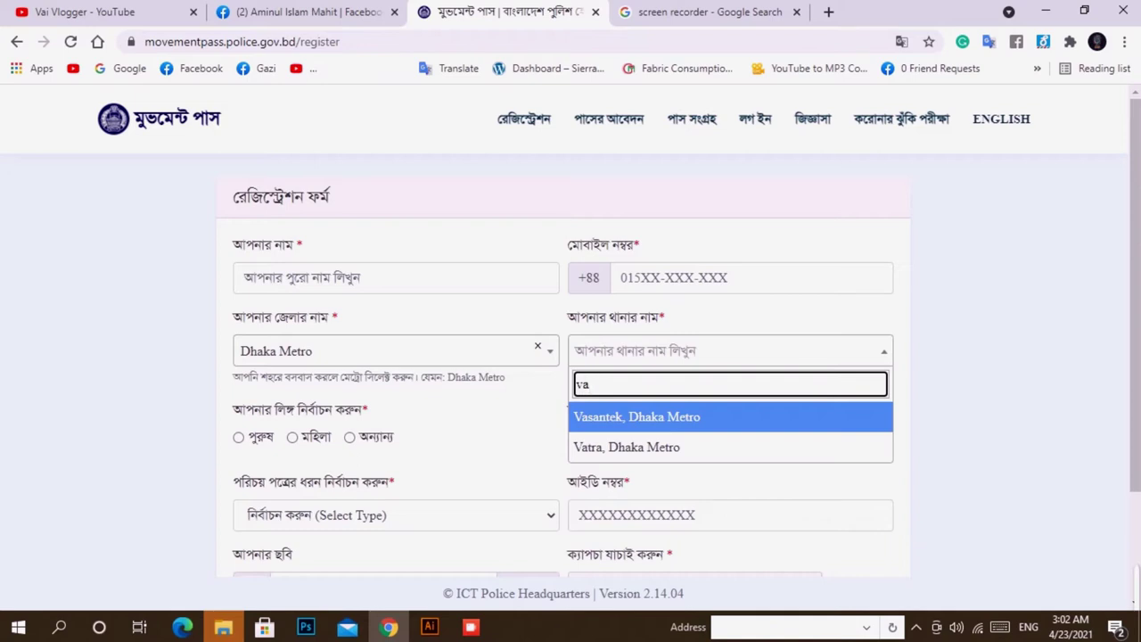
pyautogui.press('Return')
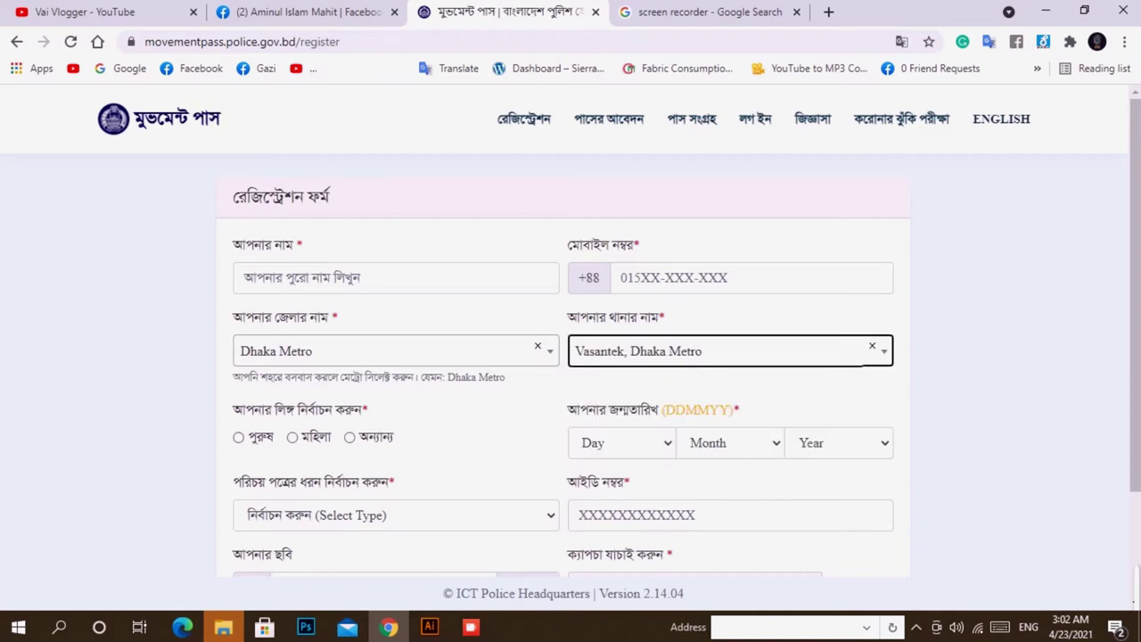
# Mark the applicant's gender as male (পুরুষ).
pyautogui.click(238, 437)
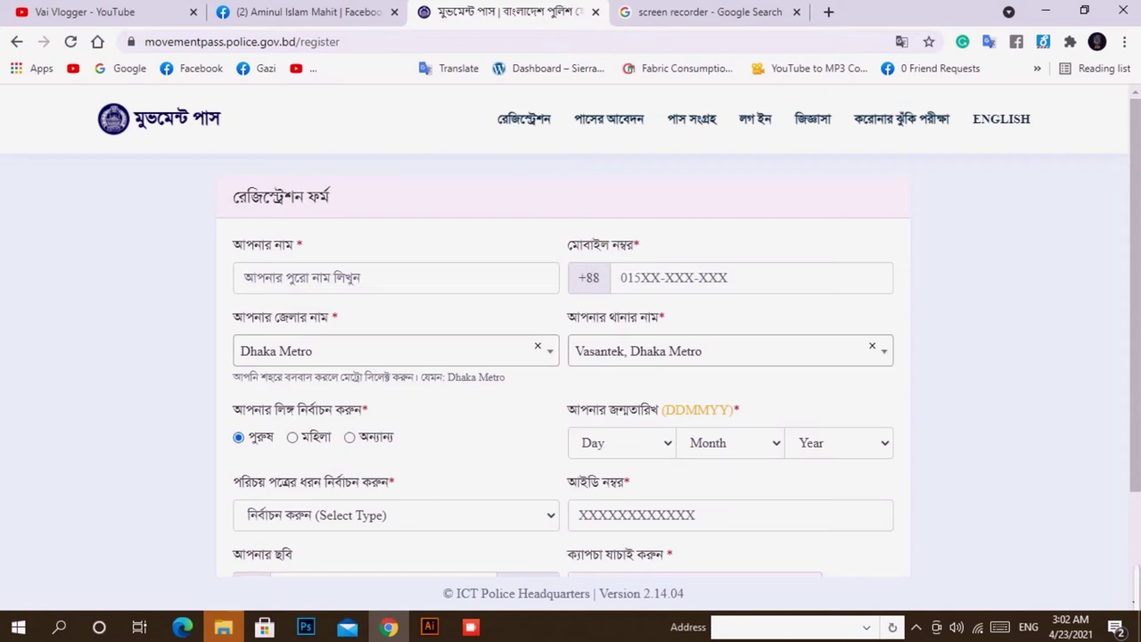
pyautogui.moveTo(567, 410); pyautogui.dragTo(640, 410)
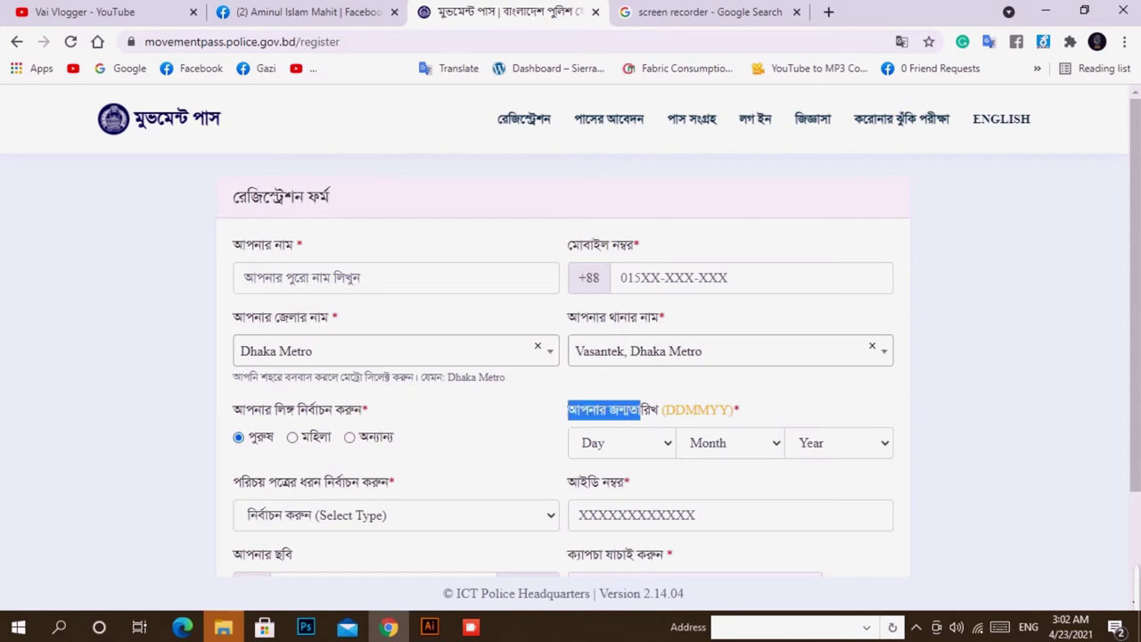
pyautogui.scroll(-1, 640, 410)
pyautogui.moveTo(233, 398); pyautogui.dragTo(372, 398)
# Choose জাতীয় পরিচয়পত্র (NID) as the identity document type.
pyautogui.click(365, 426)
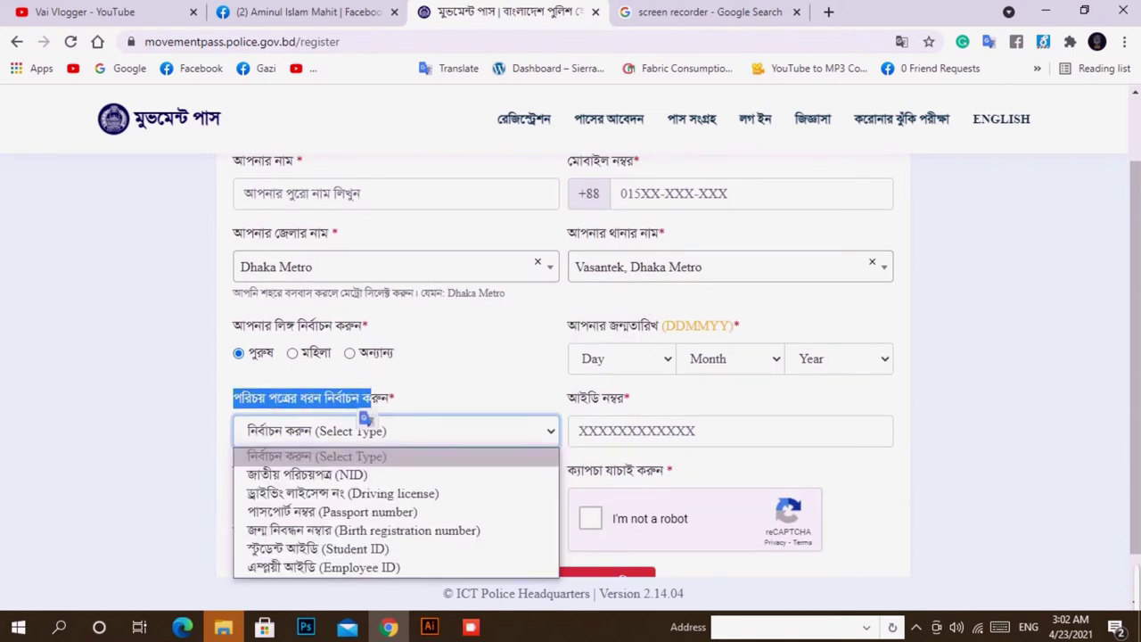
pyautogui.press('Down')
pyautogui.press('Down')
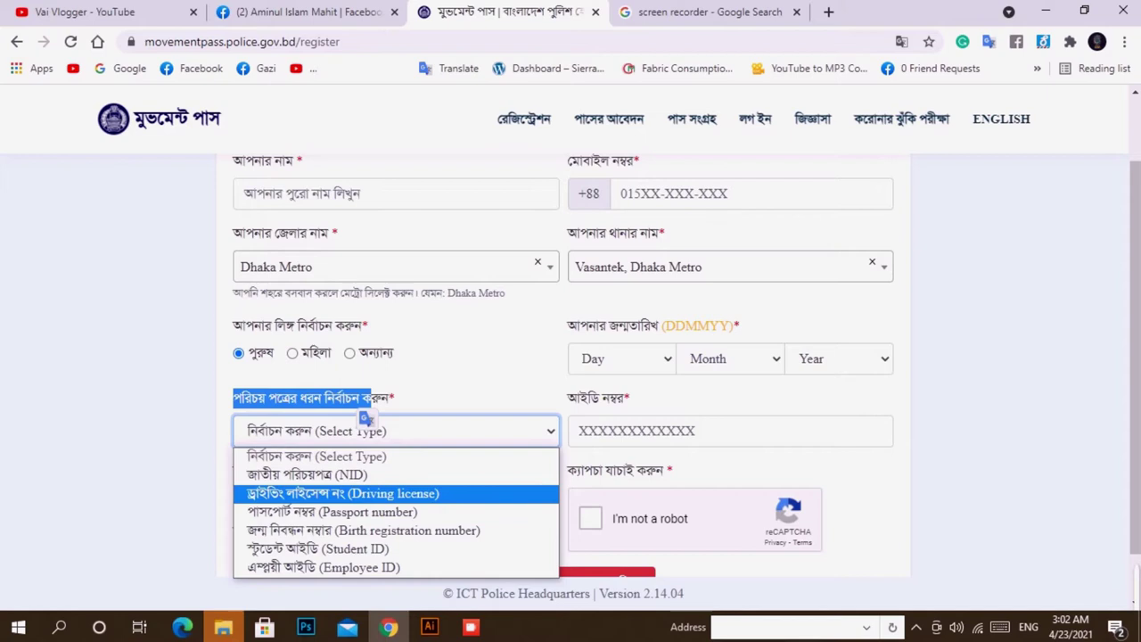
pyautogui.press('Down')
pyautogui.press('Down')
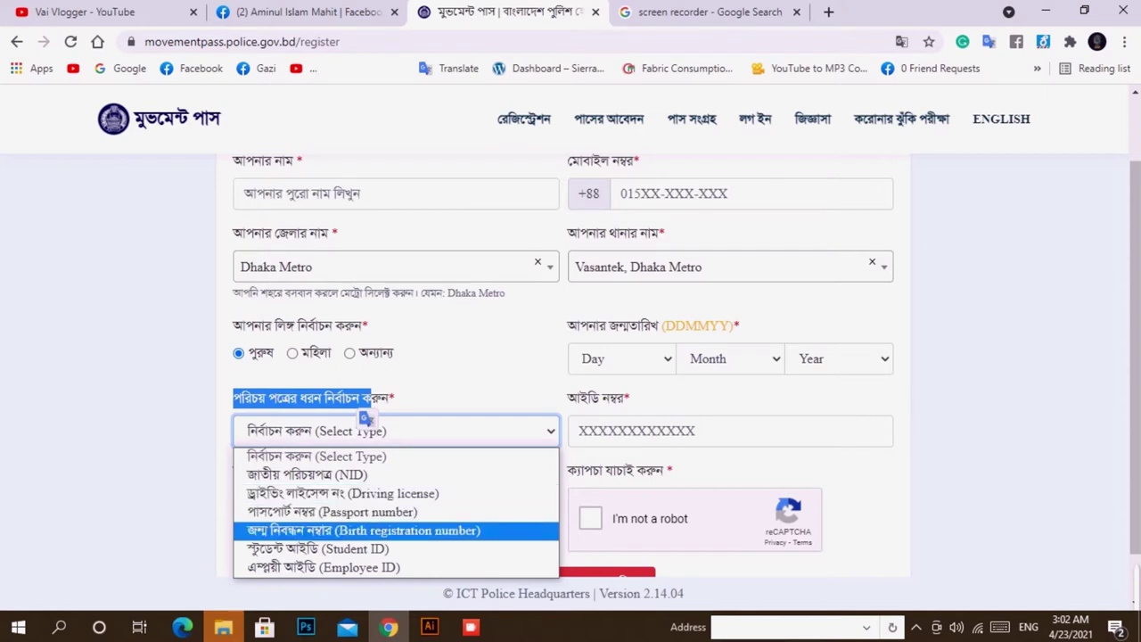
pyautogui.press('Down')
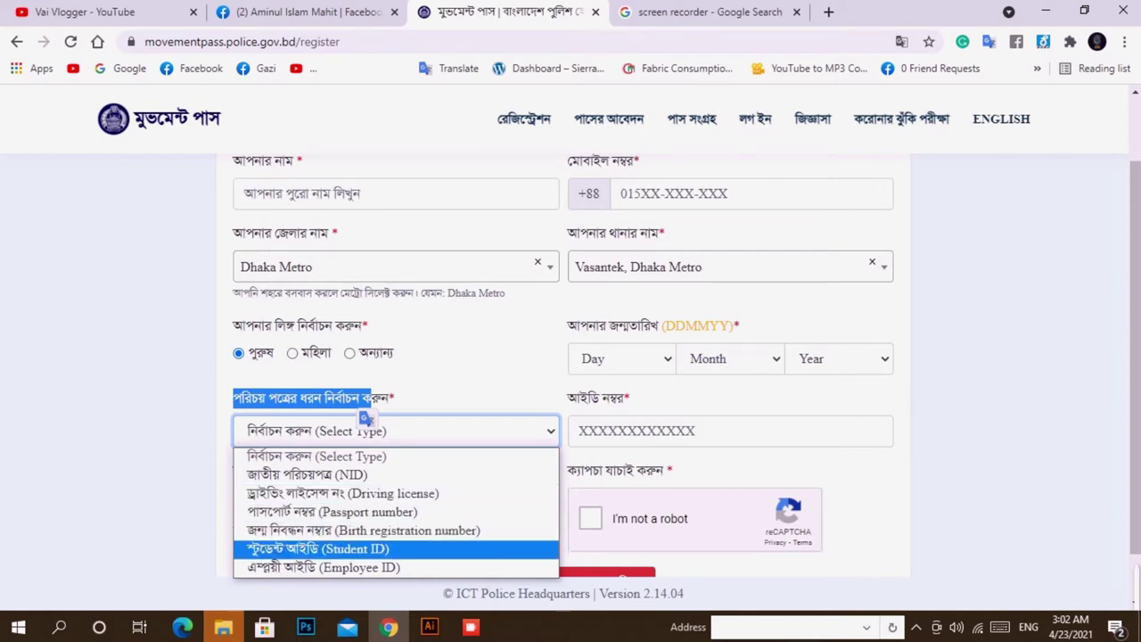
pyautogui.press('Down')
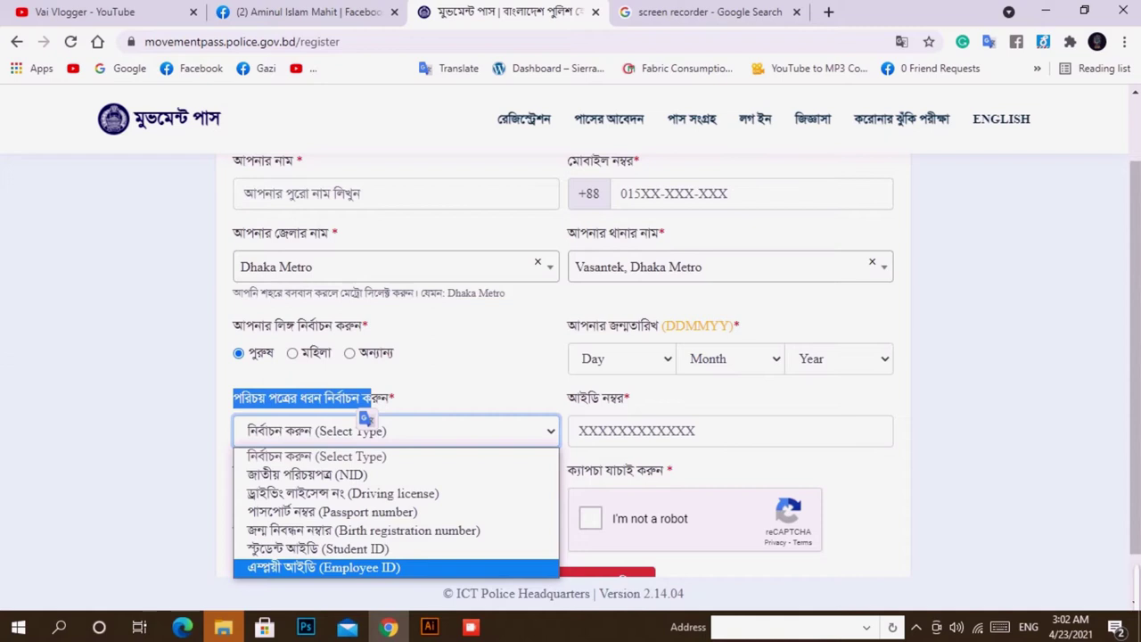
pyautogui.press('Up')
pyautogui.press('Up')
pyautogui.press('Up')
pyautogui.press('Up')
pyautogui.press('Up')
pyautogui.press('Down')
pyautogui.press('Down')
pyautogui.press('Down')
pyautogui.press('Down')
pyautogui.press('Down')
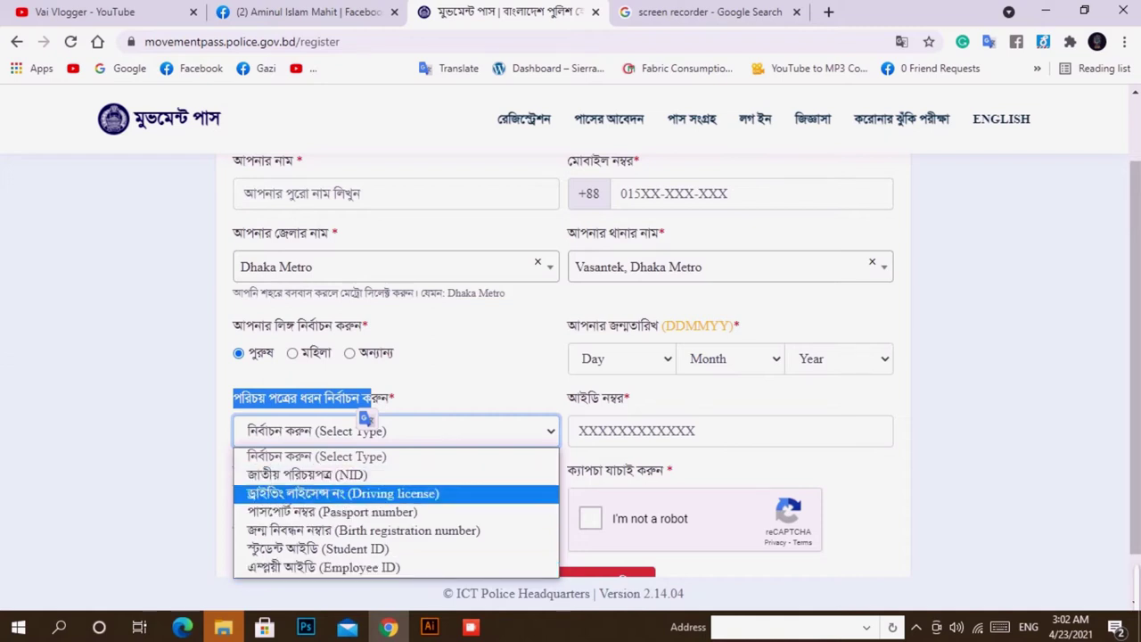
pyautogui.press('Up')
pyautogui.press('Up')
pyautogui.press('Up')
pyautogui.press('Up')
pyautogui.press('Up')
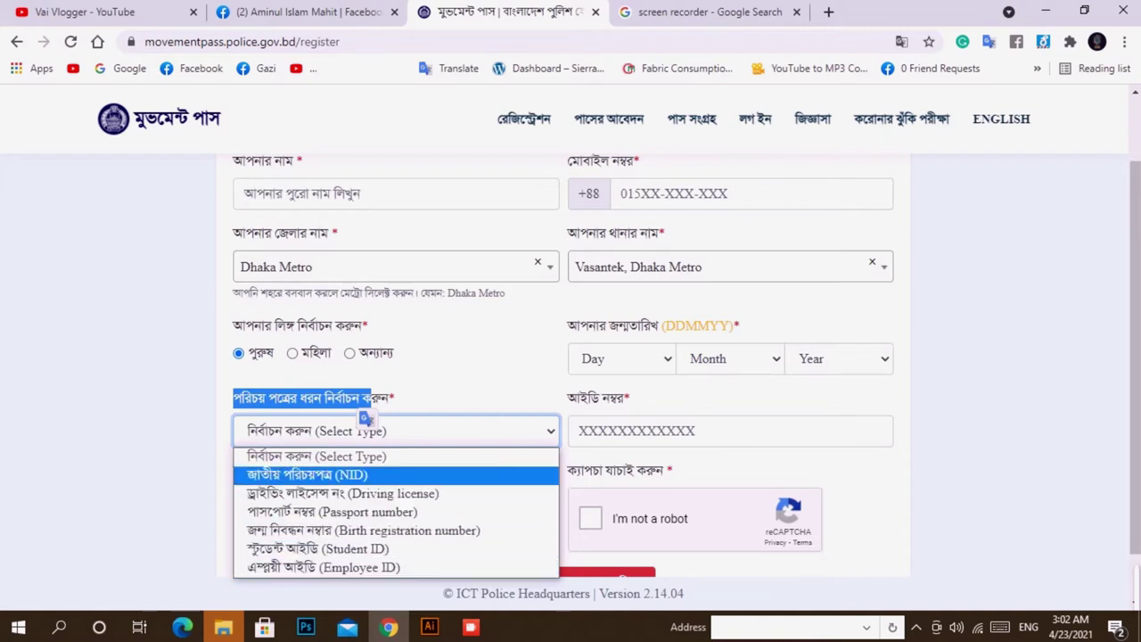
pyautogui.press('Down')
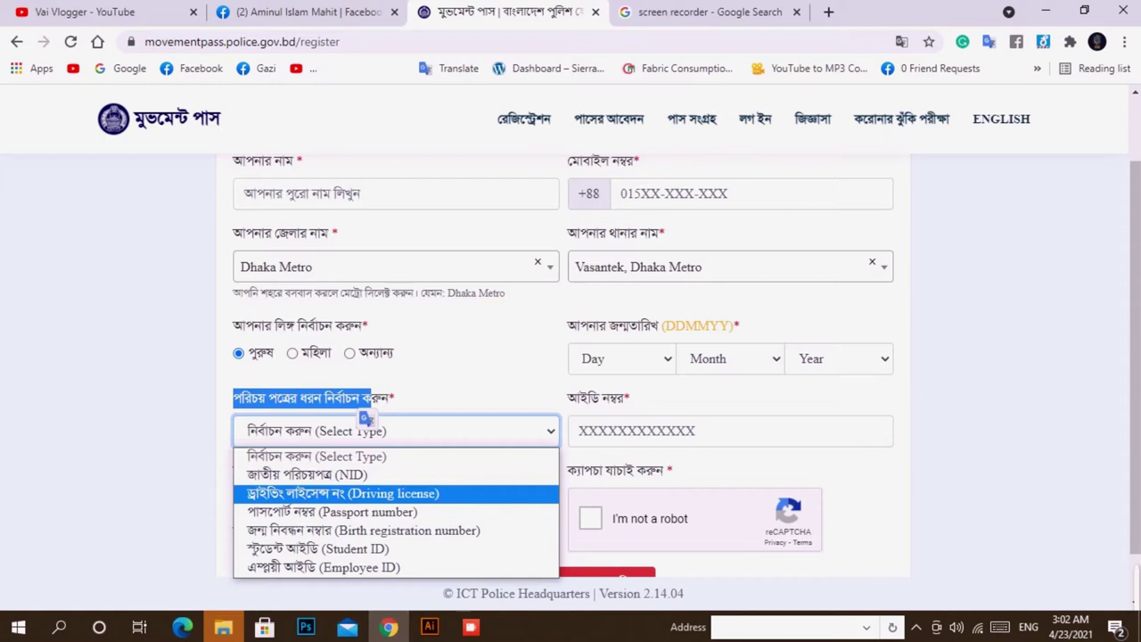
pyautogui.press('Up')
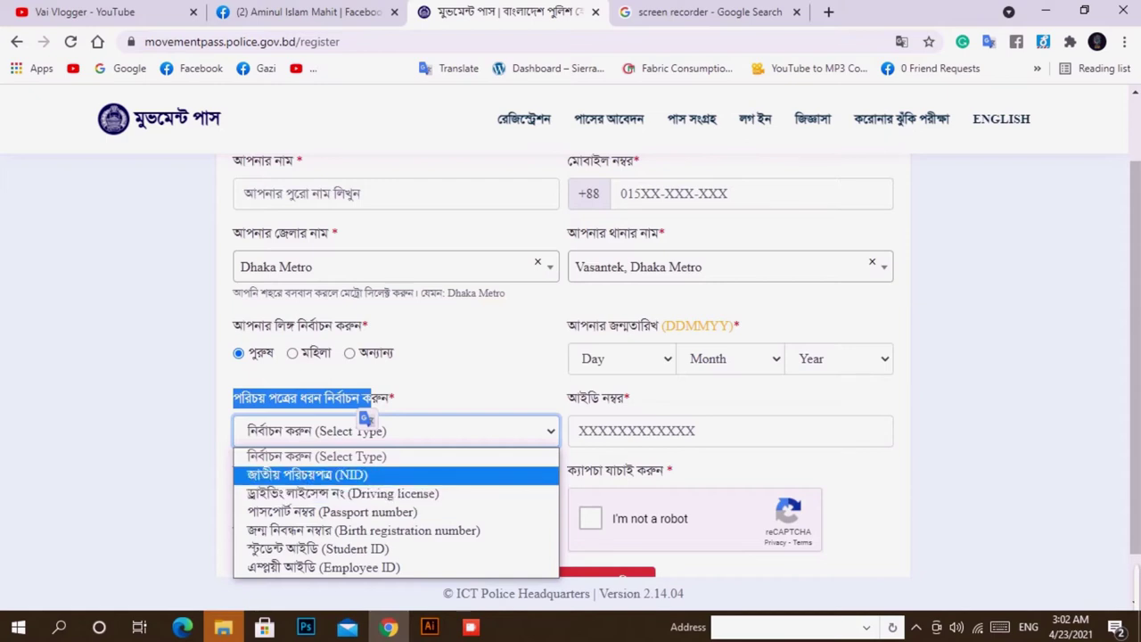
pyautogui.press('Return')
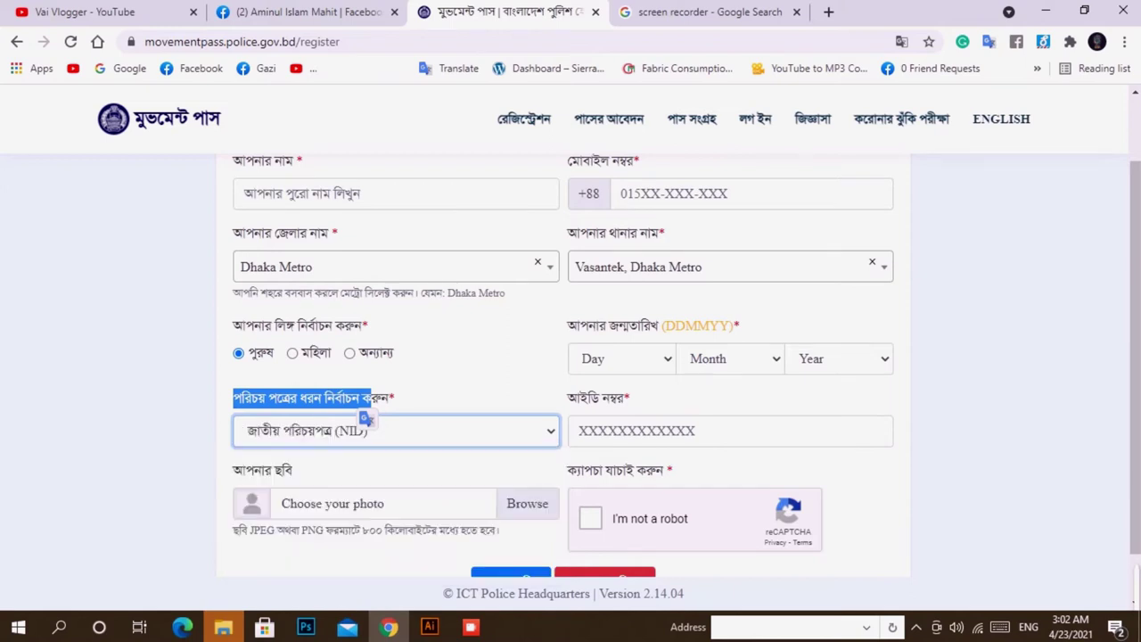
pyautogui.press('Tab')
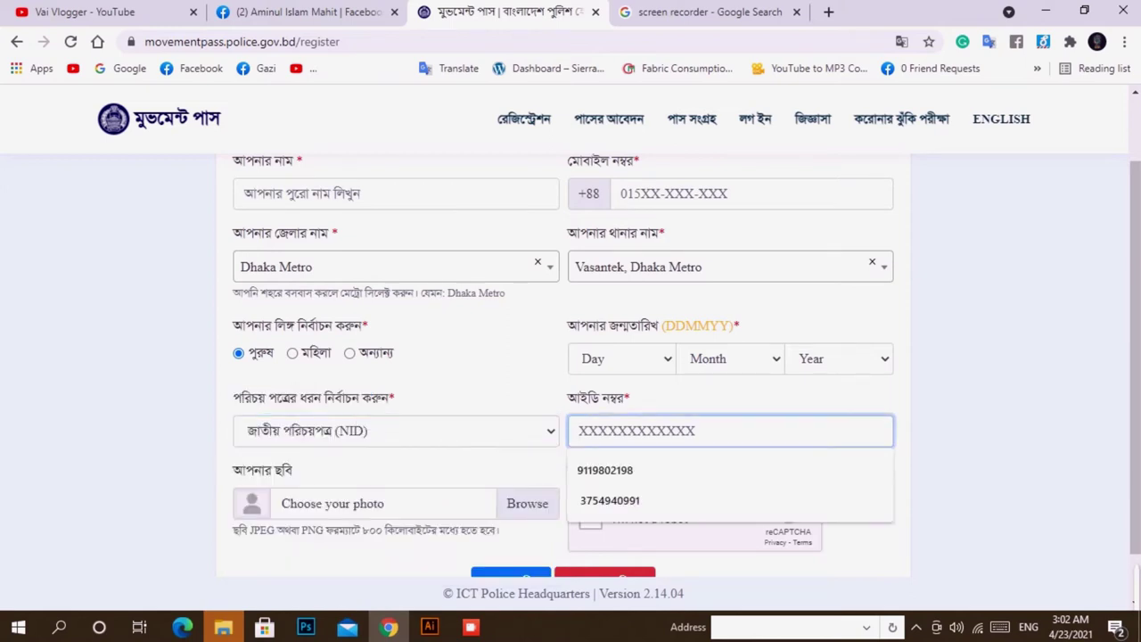
# Cancel the photo file picker without choosing a file, then tick the I'm not a robot checkbox.
pyautogui.press('Escape')
pyautogui.scroll(-1, 570, 374)
pyautogui.click(383, 448)
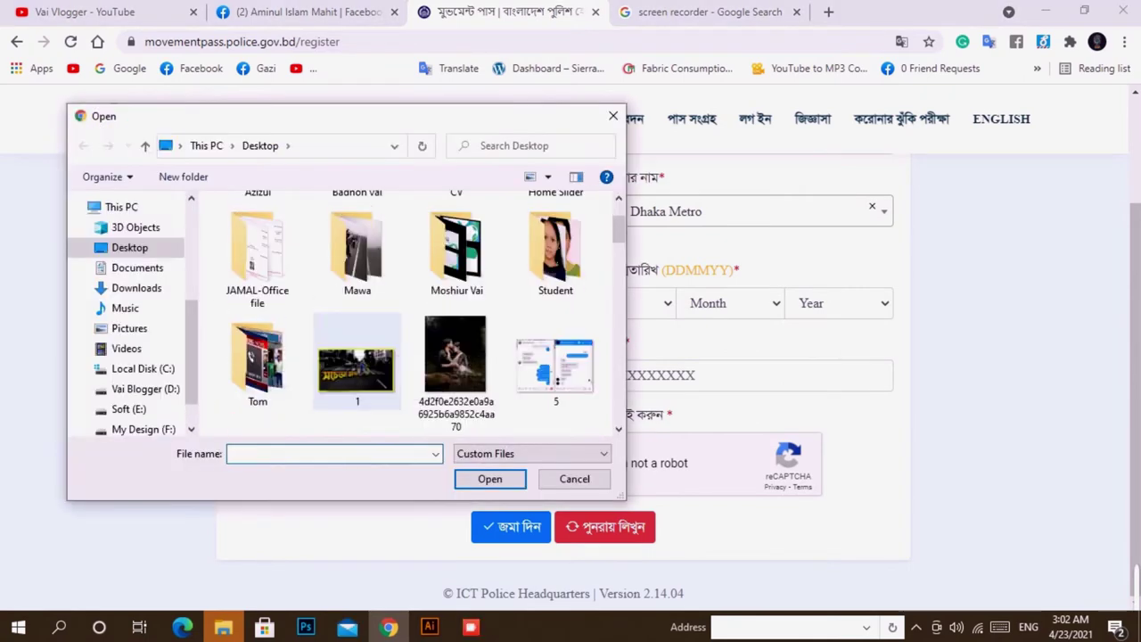
pyautogui.scroll(-3, 356, 365)
pyautogui.scroll(1, 437, 312)
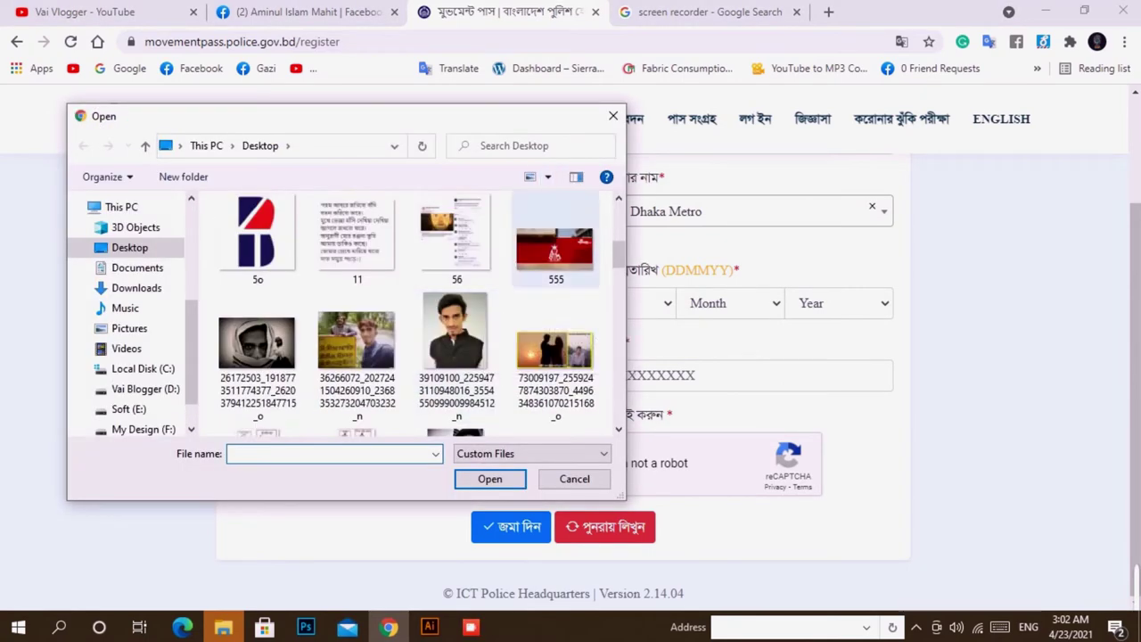
pyautogui.click(574, 478)
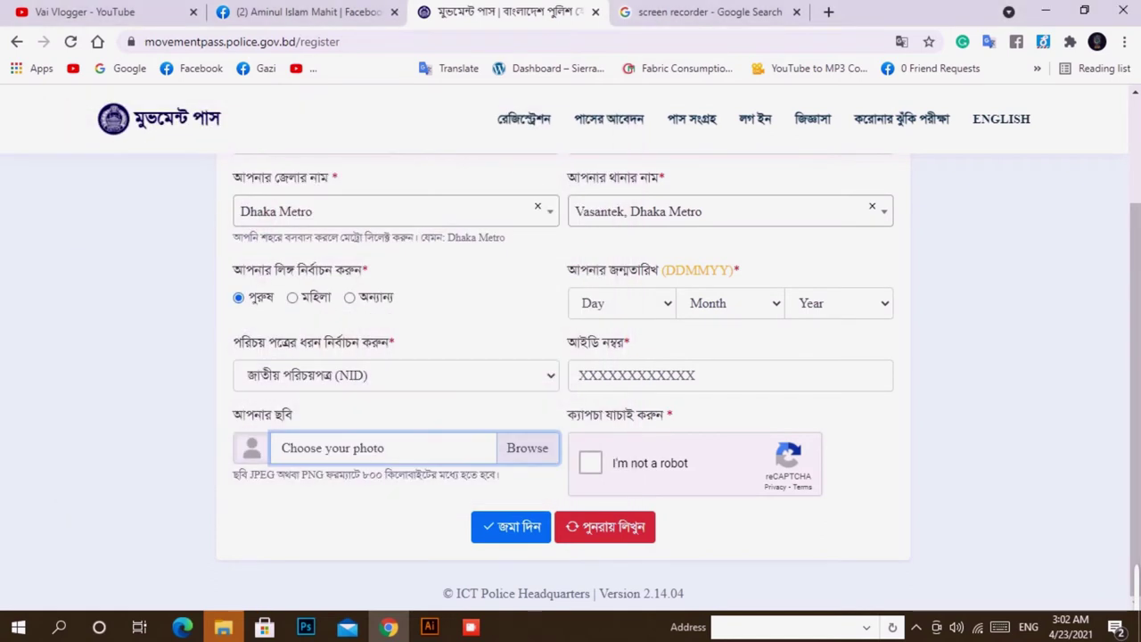
pyautogui.click(590, 462)
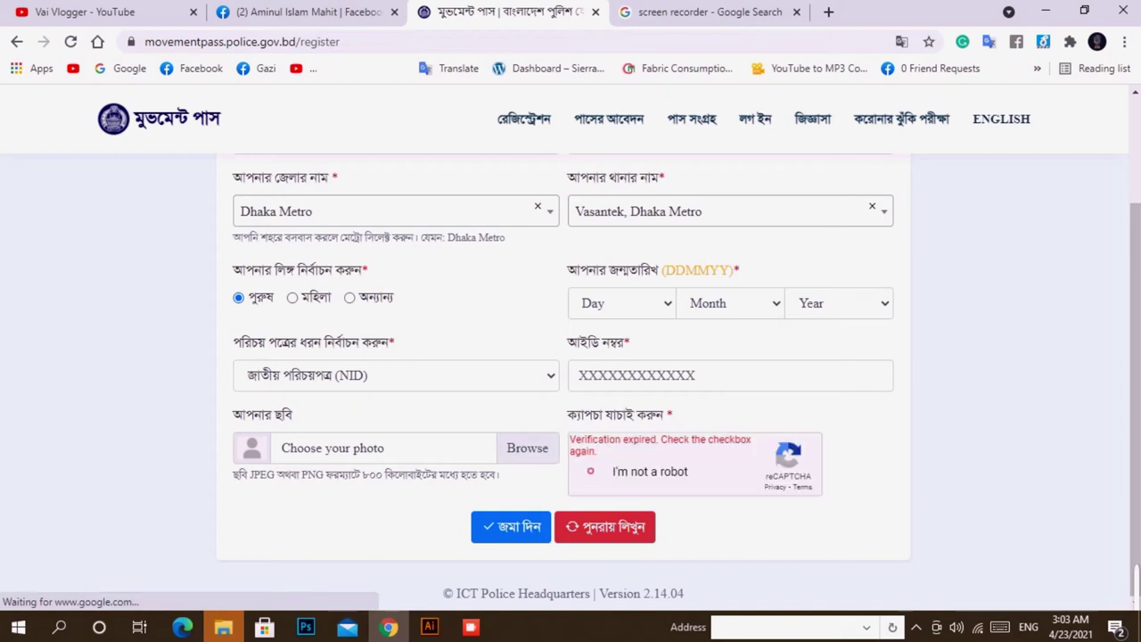
# Tick the reCAPTCHA checkbox again after the 'Verification expired' message.
pyautogui.click(590, 471)
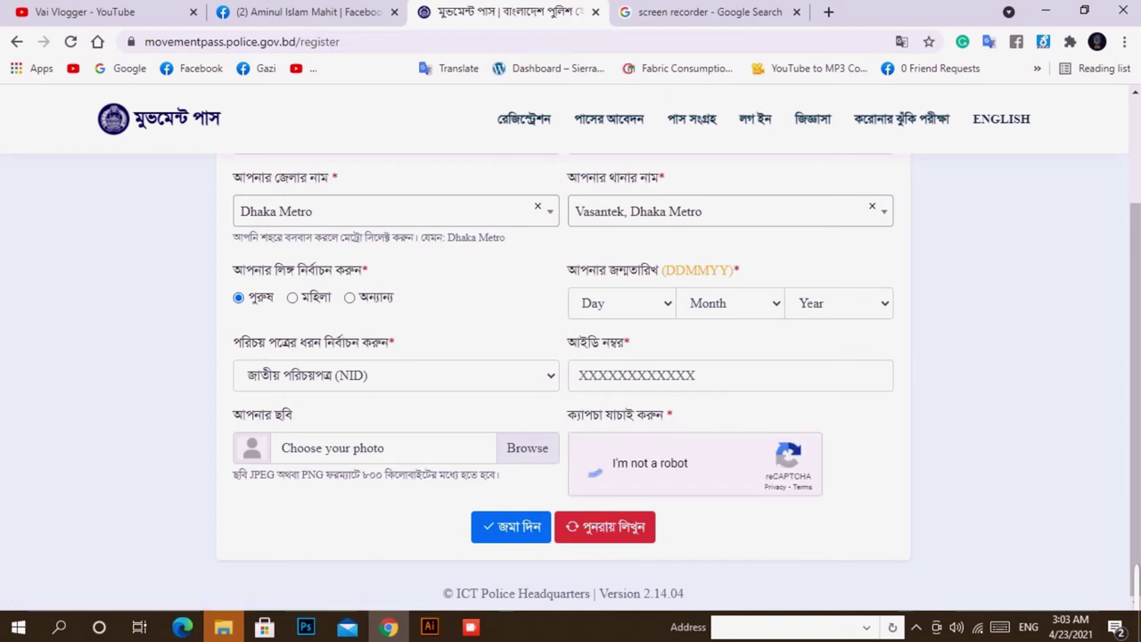
pyautogui.scroll(2, 570, 356)
# On the লগ ইন page, pass the robot check and submit the autofilled login.
pyautogui.click(757, 119)
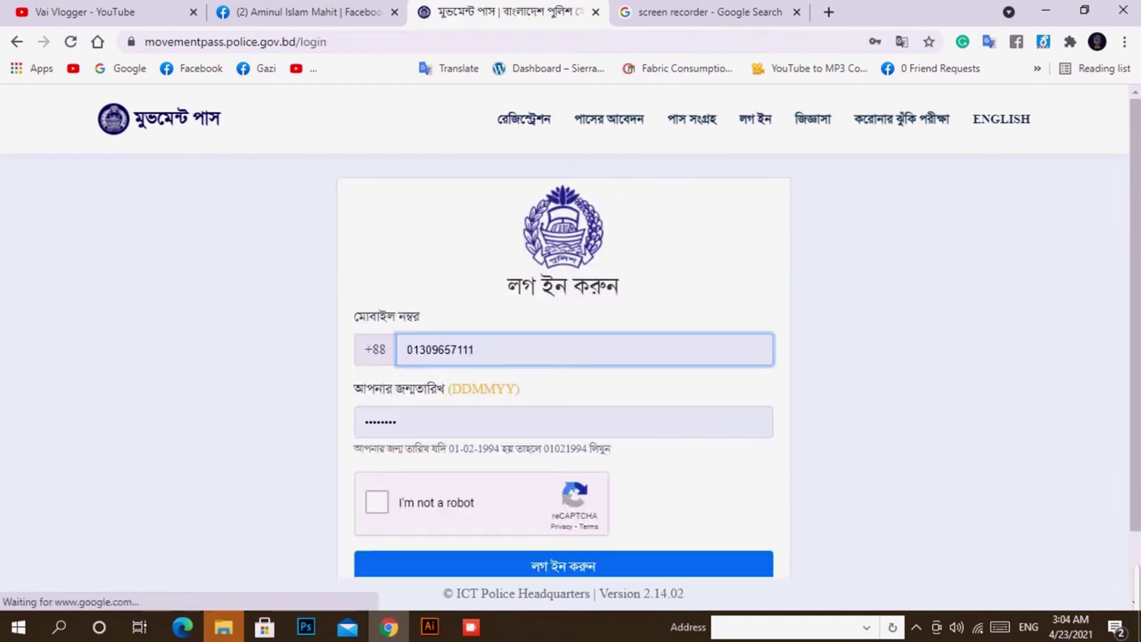
pyautogui.click(377, 502)
pyautogui.click(562, 565)
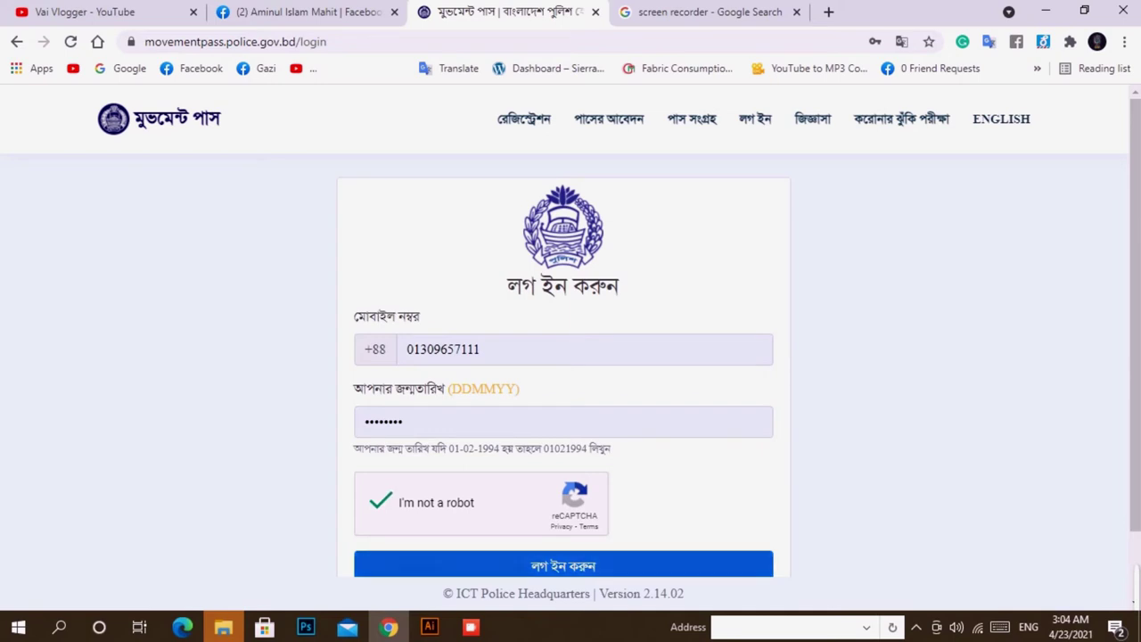
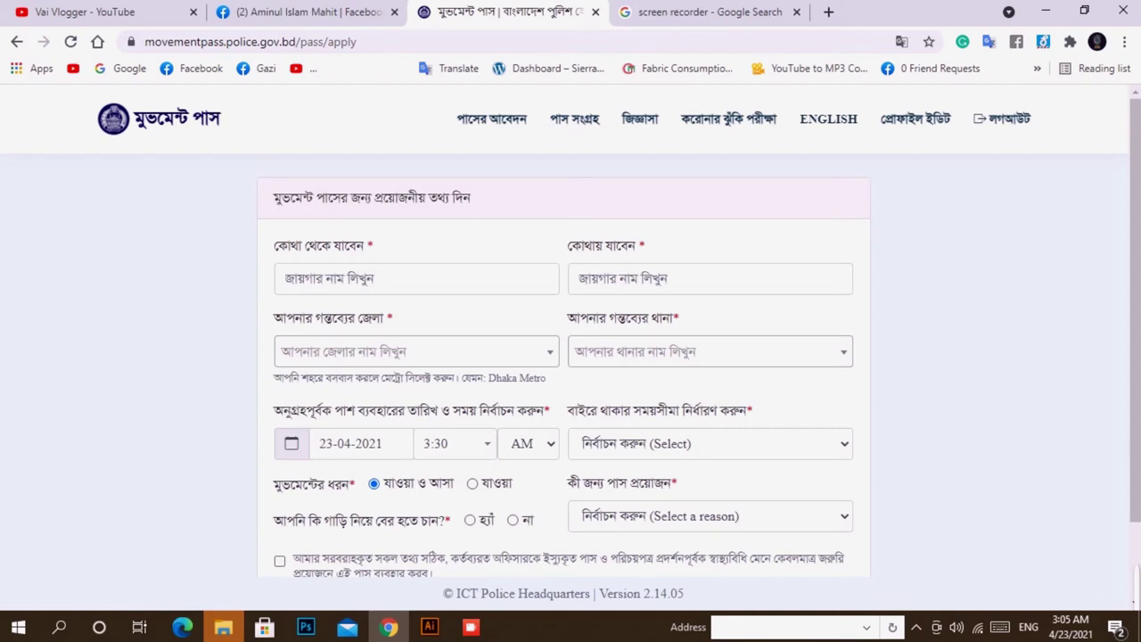
# Inspect the departure and destination place fields and their labels.
pyautogui.click(416, 278)
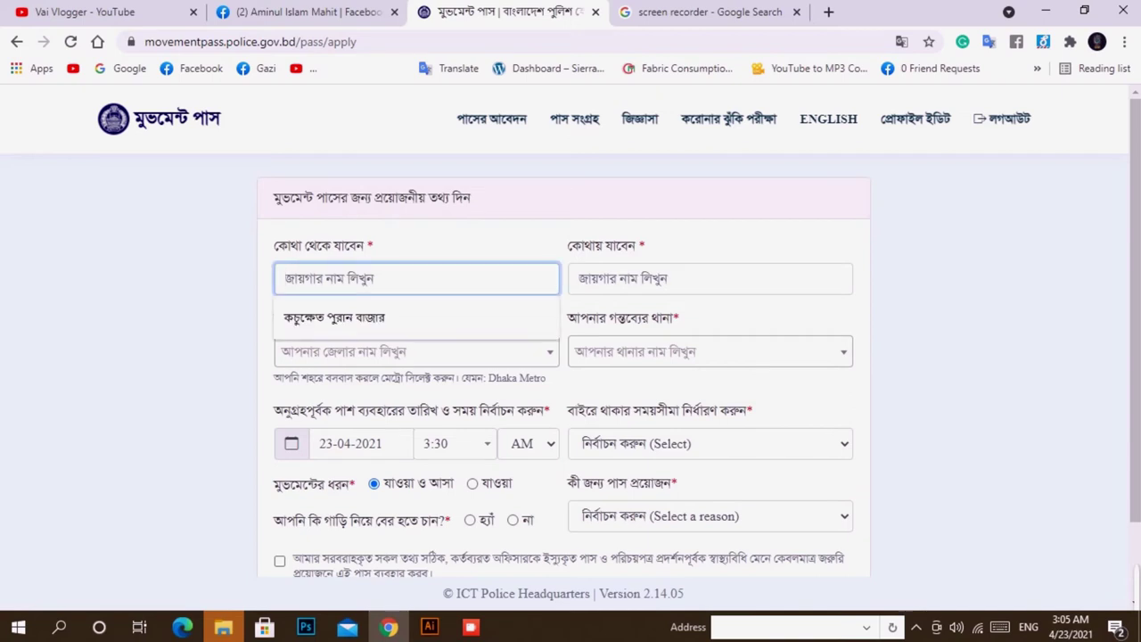
pyautogui.click(710, 278)
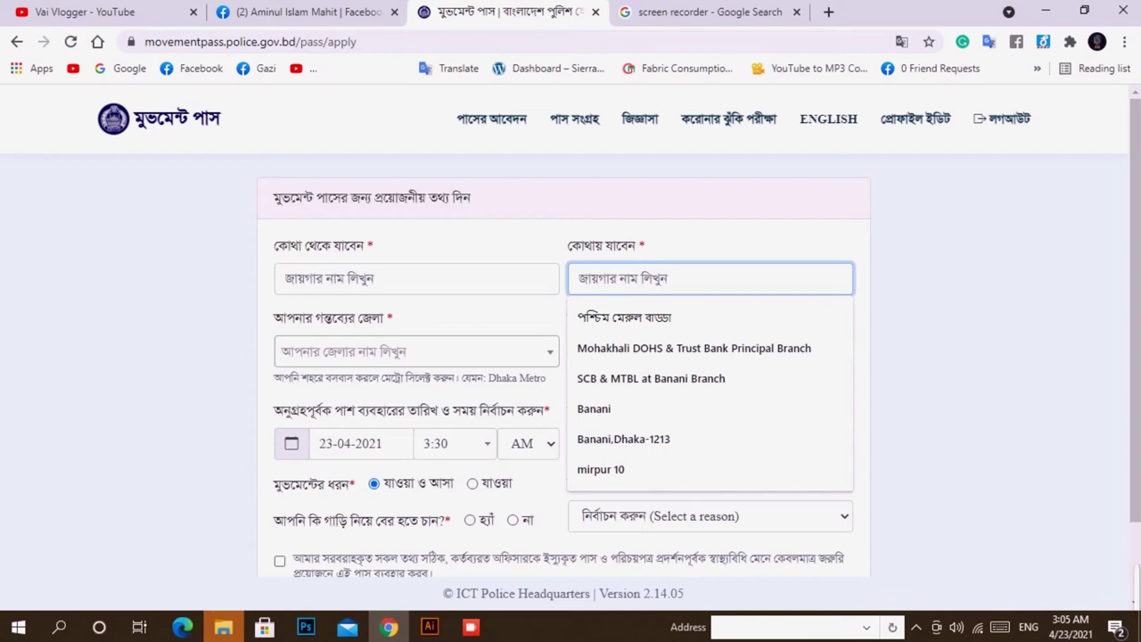
pyautogui.moveTo(274, 246); pyautogui.dragTo(373, 246)
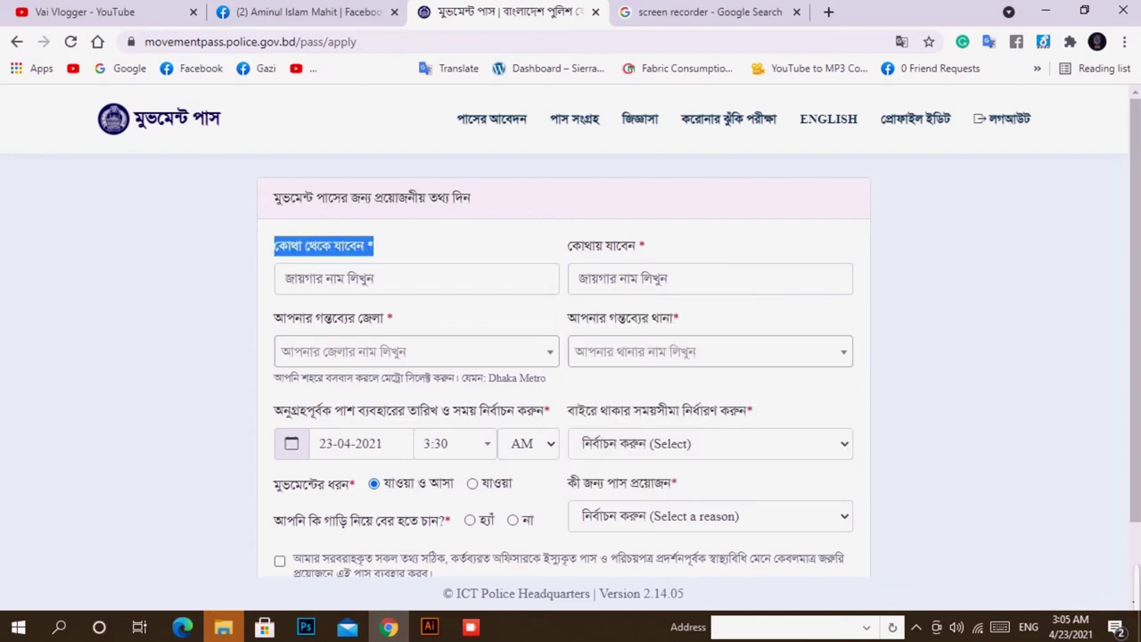
pyautogui.moveTo(568, 246); pyautogui.dragTo(645, 246)
pyautogui.moveTo(274, 245); pyautogui.dragTo(366, 246)
# Pick the autofill suggestion কচুক্ষেত পুরান বাজার as the departure place.
pyautogui.click(367, 278)
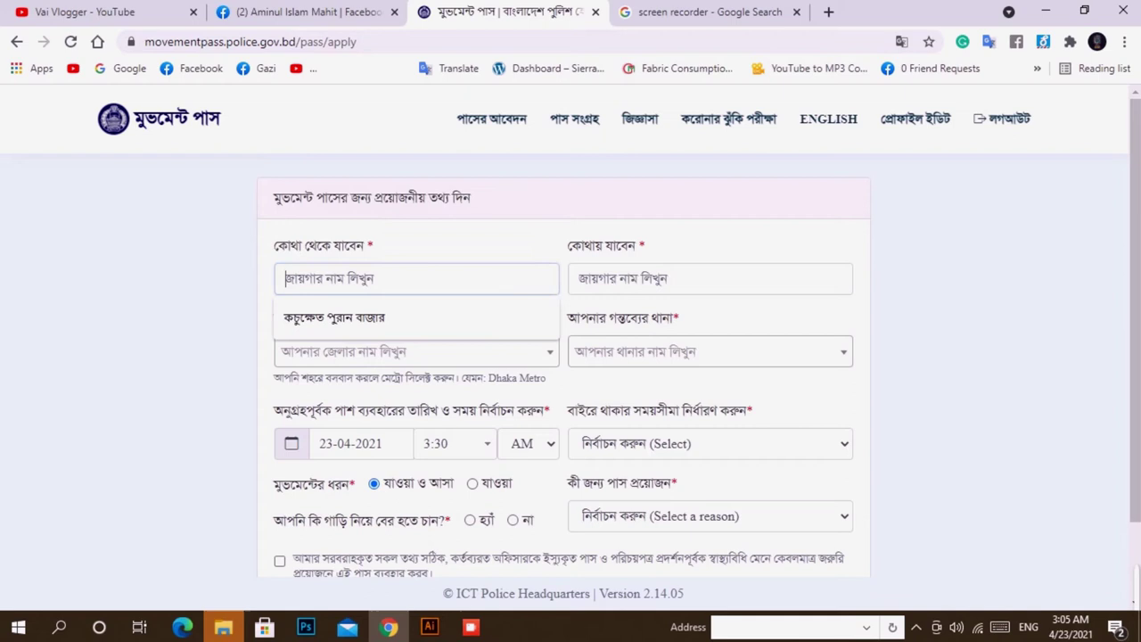
pyautogui.press('Down')
pyautogui.press('Return')
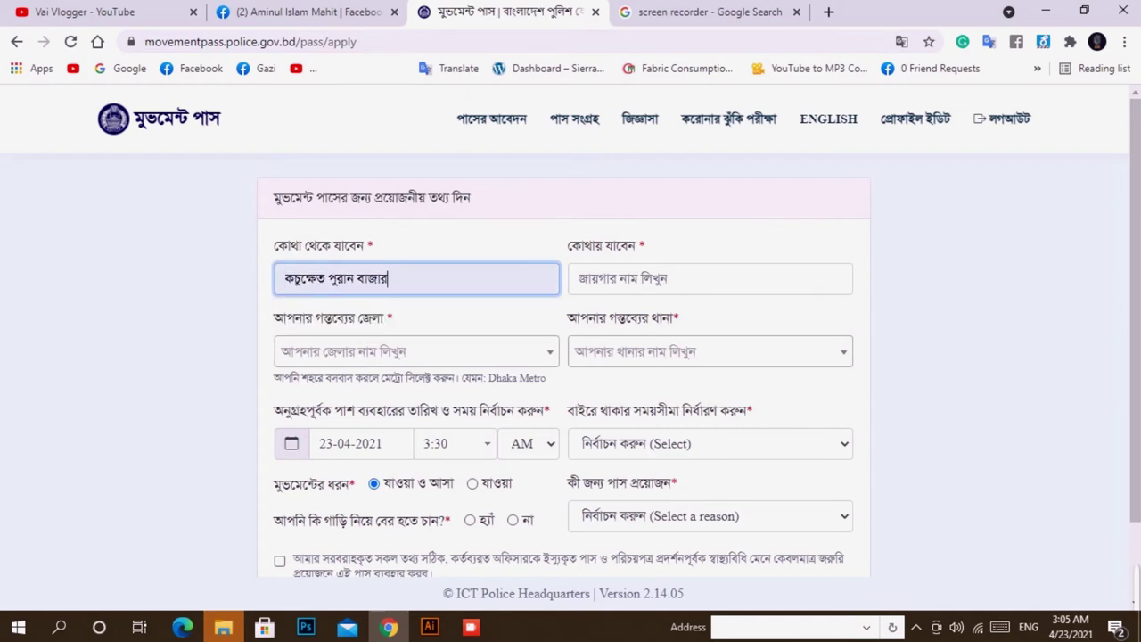
pyautogui.press('Tab')
pyautogui.press('Down')
pyautogui.press('Down')
pyautogui.press('Down')
pyautogui.press('Down')
pyautogui.press('Down')
pyautogui.press('Down')
pyautogui.press('Down')
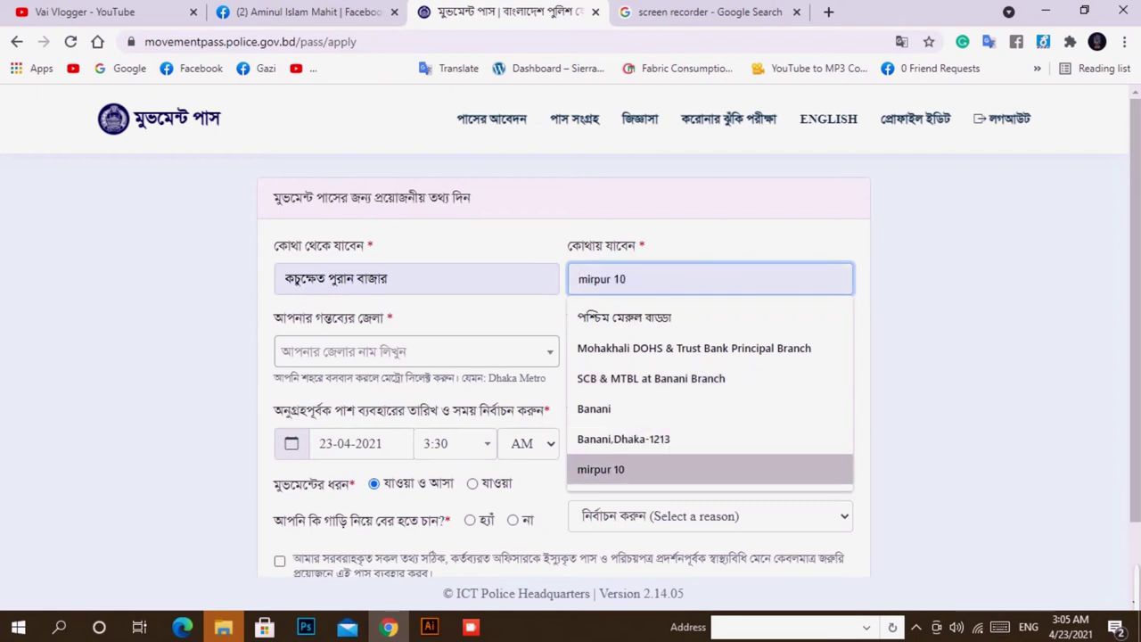
pyautogui.press('Down')
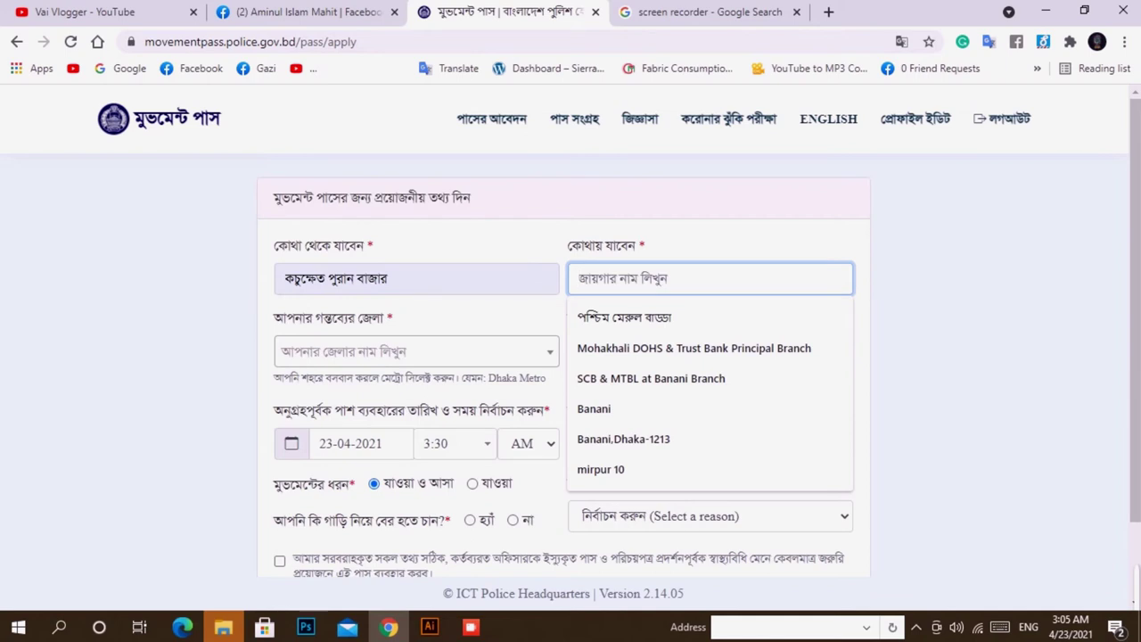
pyautogui.click(417, 351)
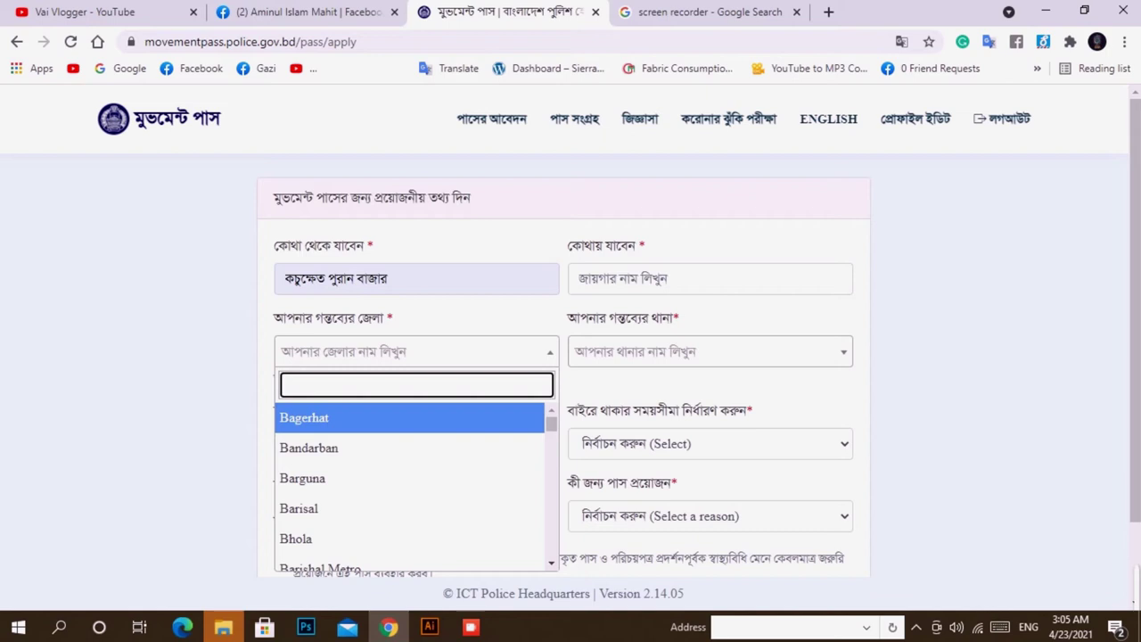
# Set the destination district to Dhaka Metro by searching 'dha'.
pyautogui.write('dha')
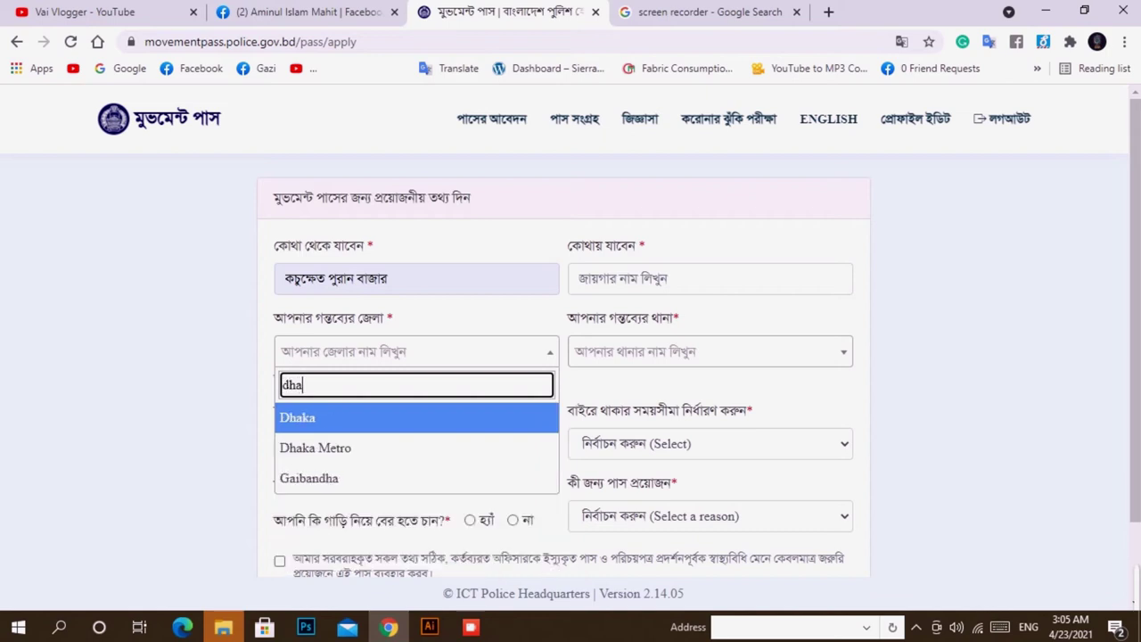
pyautogui.press('Down')
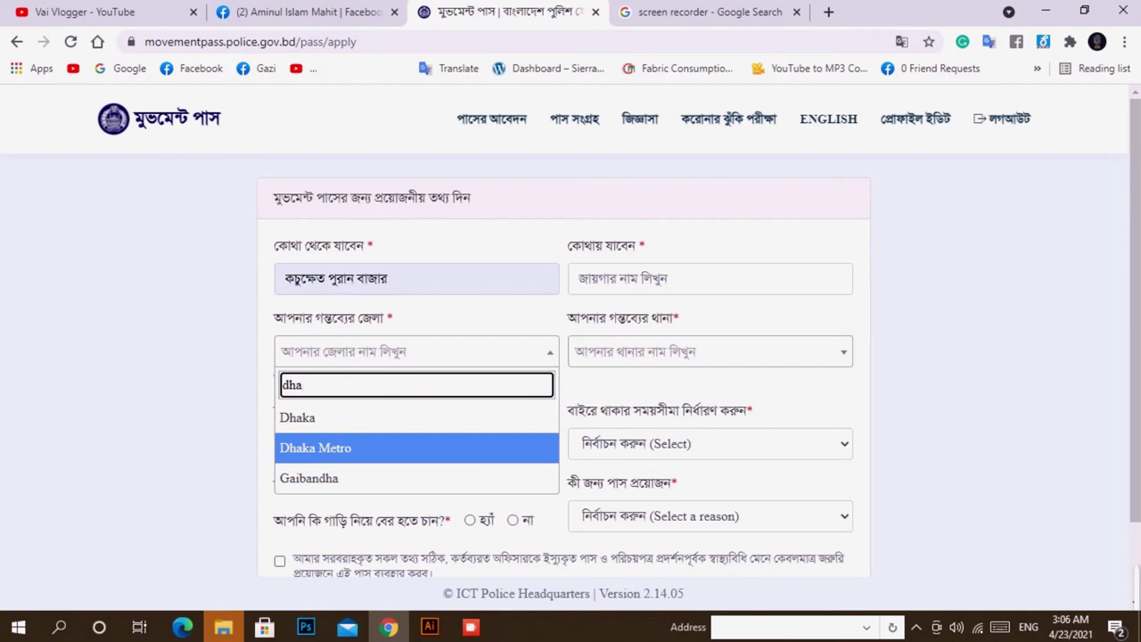
pyautogui.press('Return')
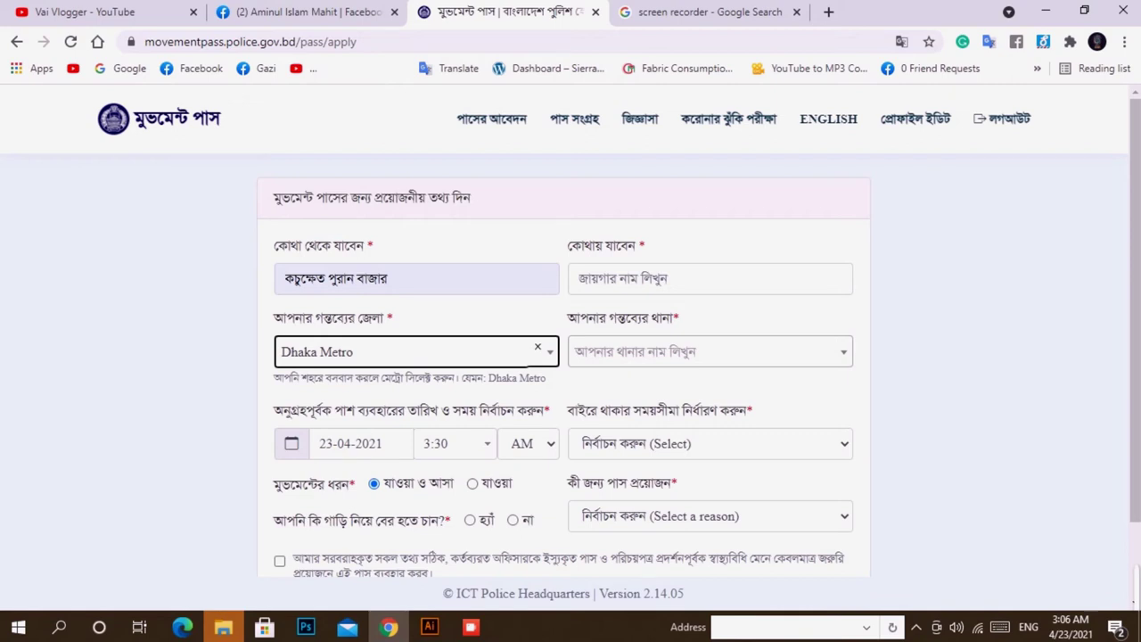
# Choose Mirpur, Dhaka Metro as the police station.
pyautogui.press('Tab')
pyautogui.write('mi')
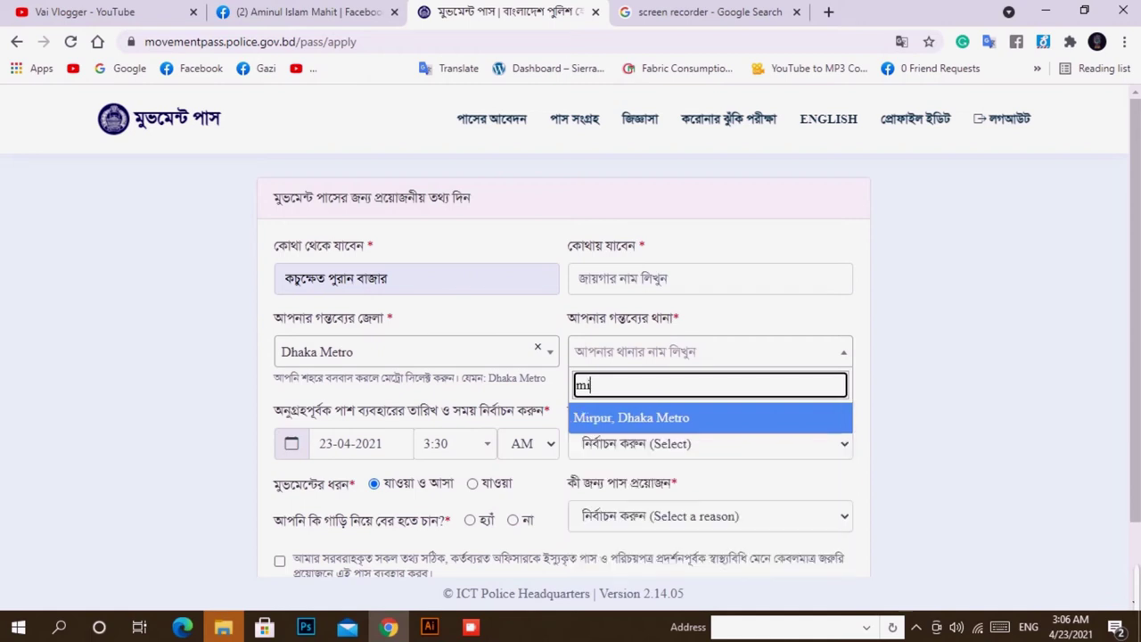
pyautogui.press('Return')
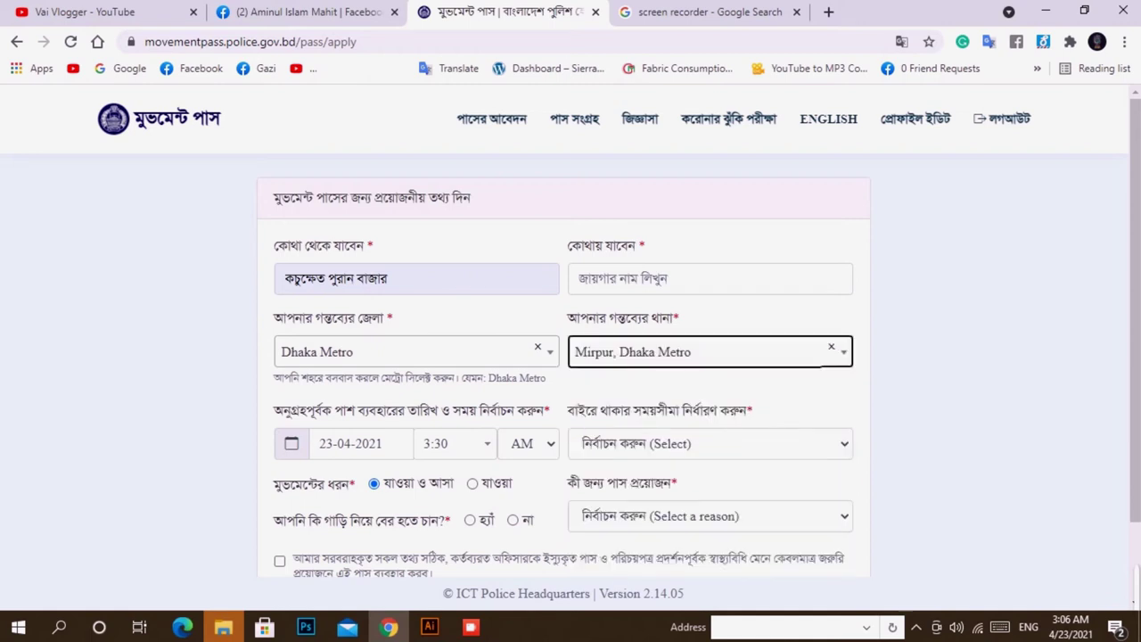
pyautogui.scroll(-1, 571, 357)
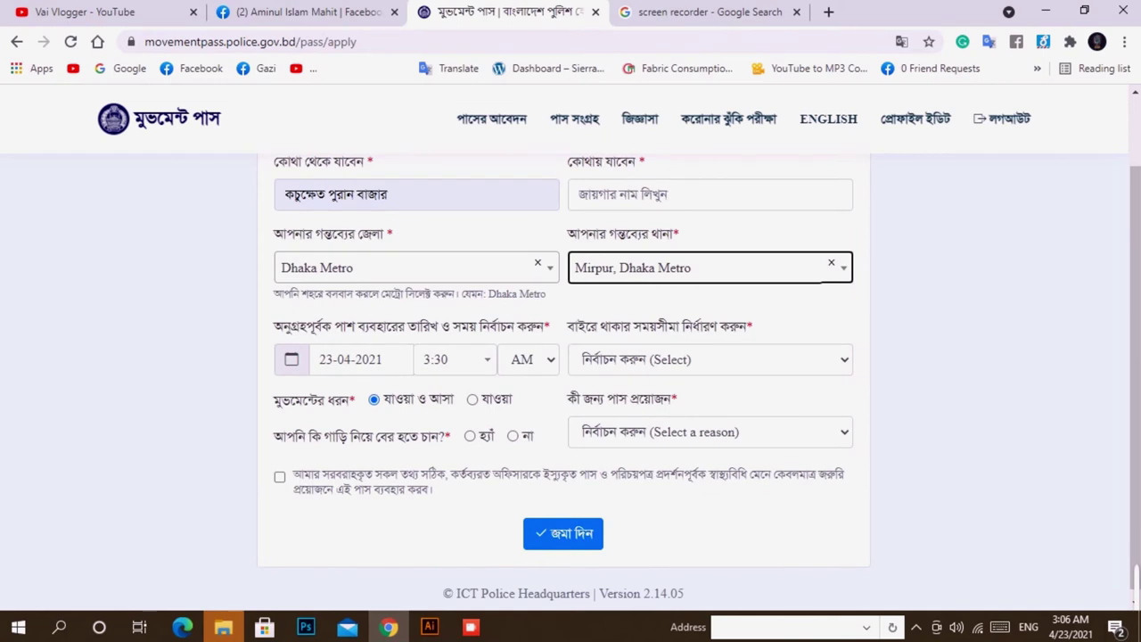
pyautogui.press('Tab')
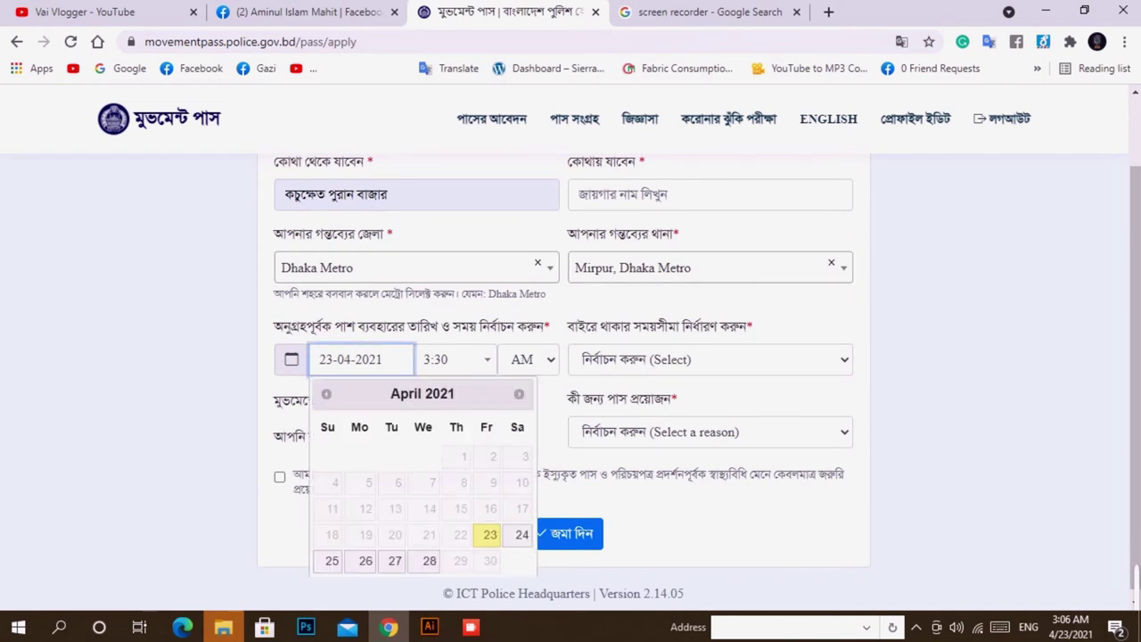
# Leave the travel date at 23-04-2021.
pyautogui.press('Escape')
pyautogui.click(361, 359)
pyautogui.press('Escape')
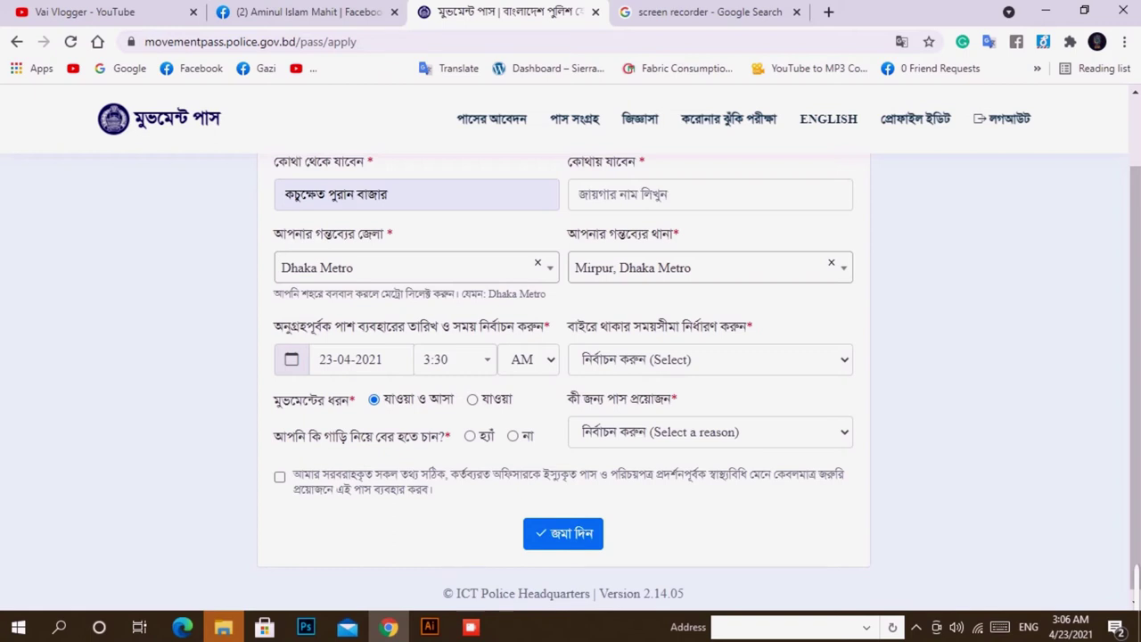
# Change the travel time to 8:30 AM and choose ১২ ঘণ্টা (12 hours) outside.
pyautogui.click(445, 359)
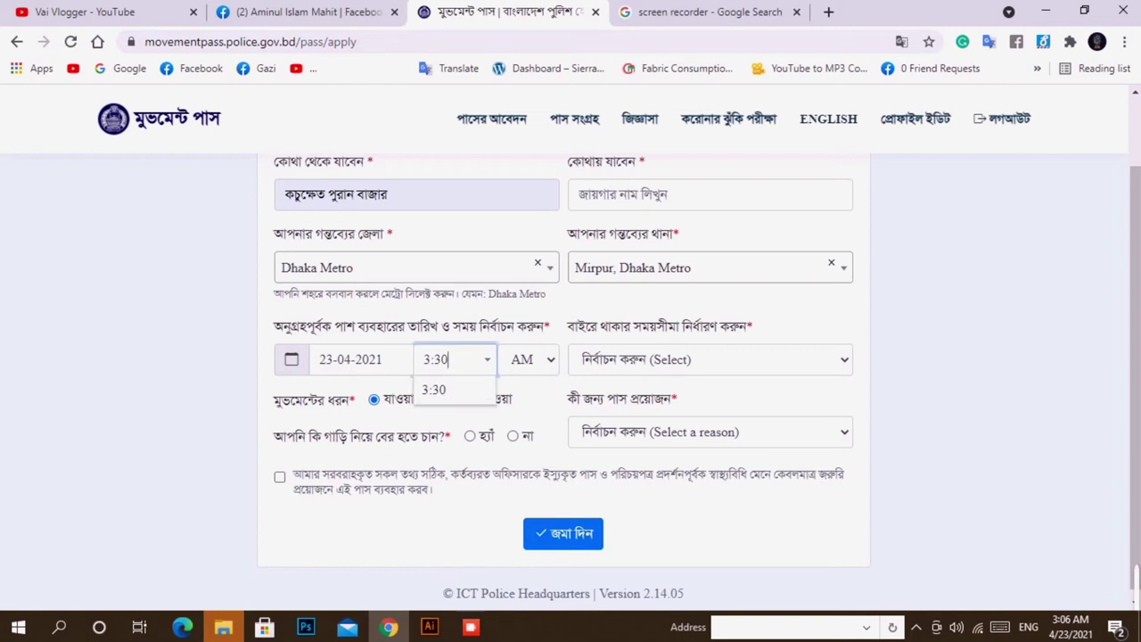
pyautogui.press('BackSpace')
pyautogui.write('8')
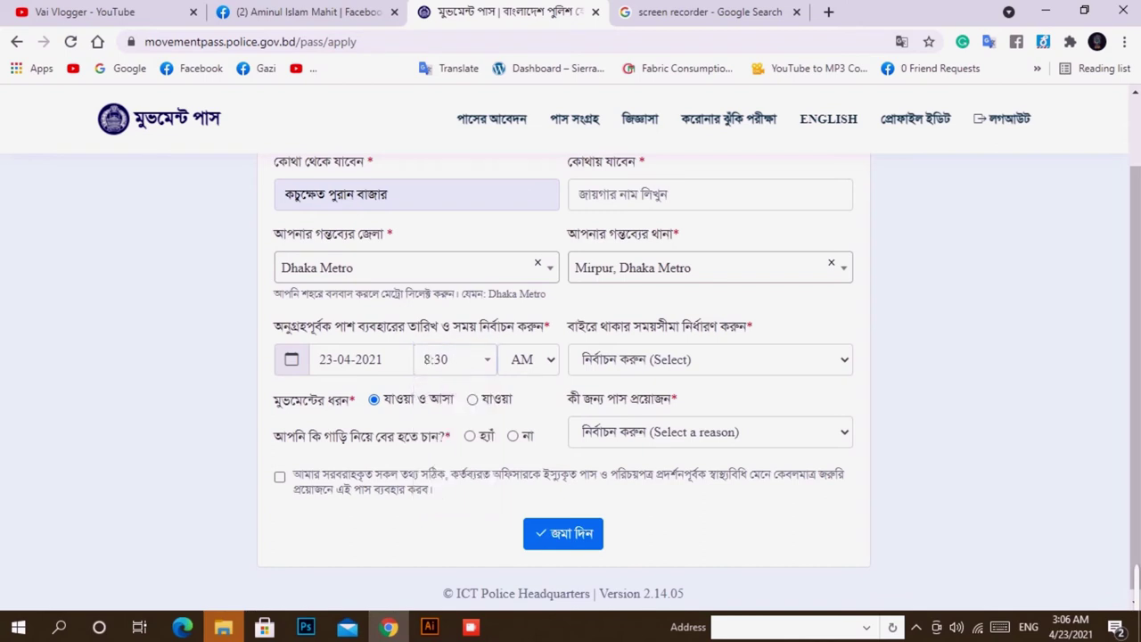
pyautogui.click(709, 360)
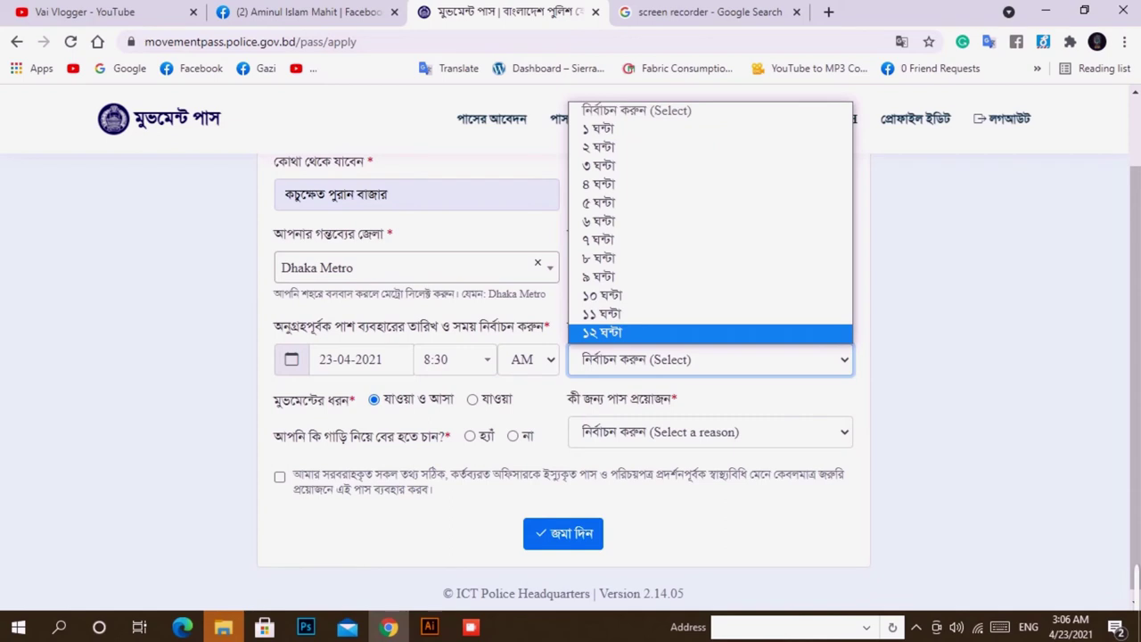
pyautogui.press('Return')
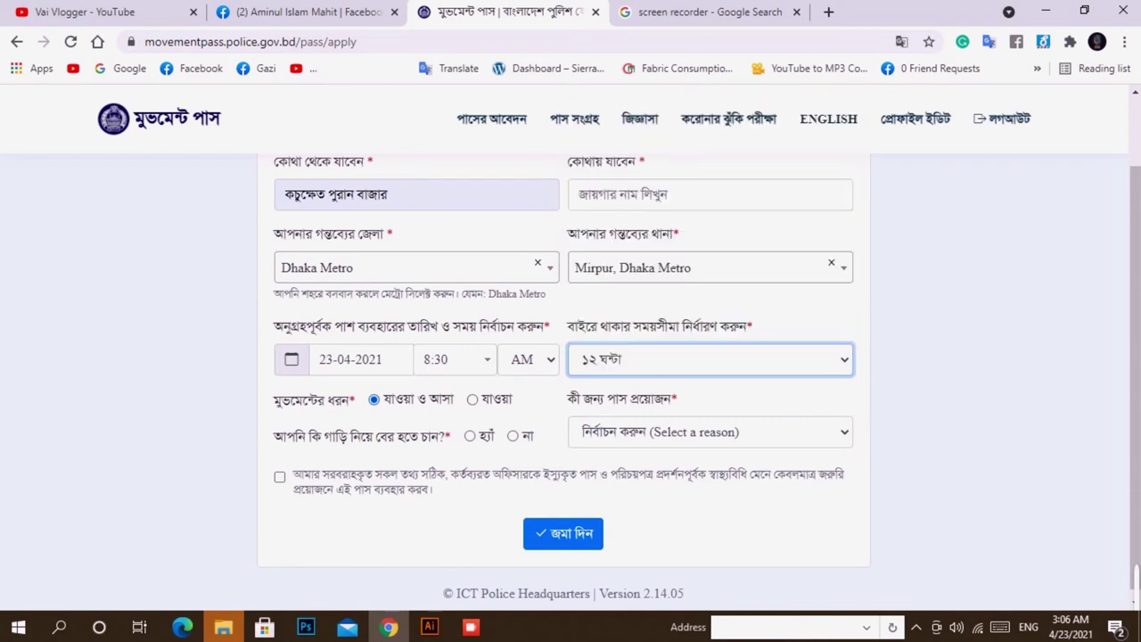
# Answer no to going out by vehicle.
pyautogui.moveTo(273, 401); pyautogui.dragTo(513, 400)
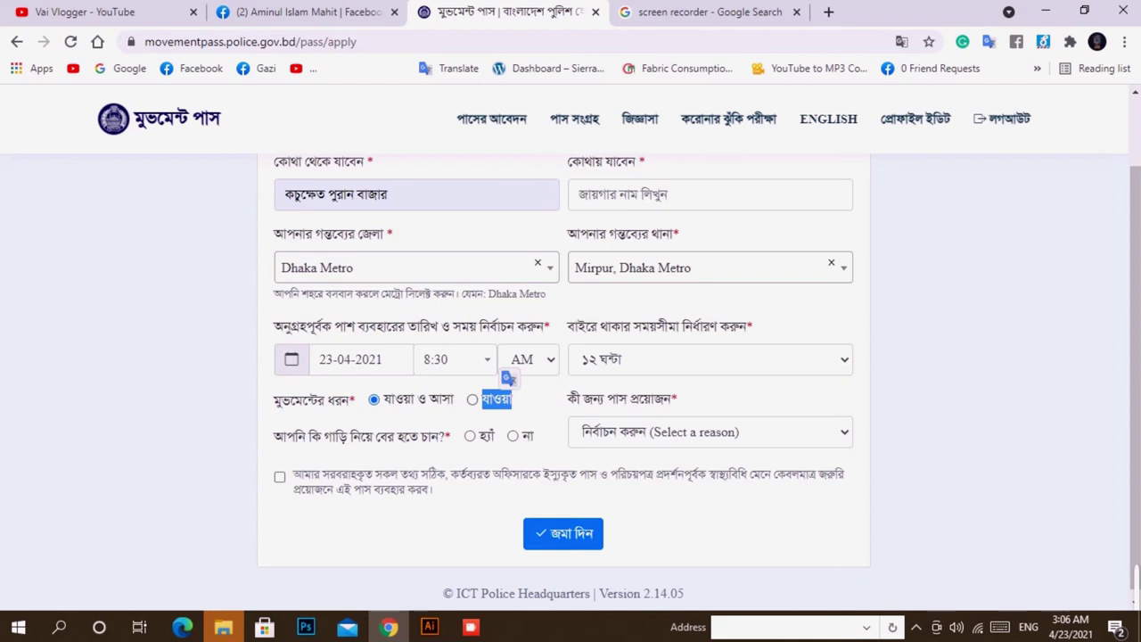
pyautogui.moveTo(453, 399); pyautogui.dragTo(384, 399)
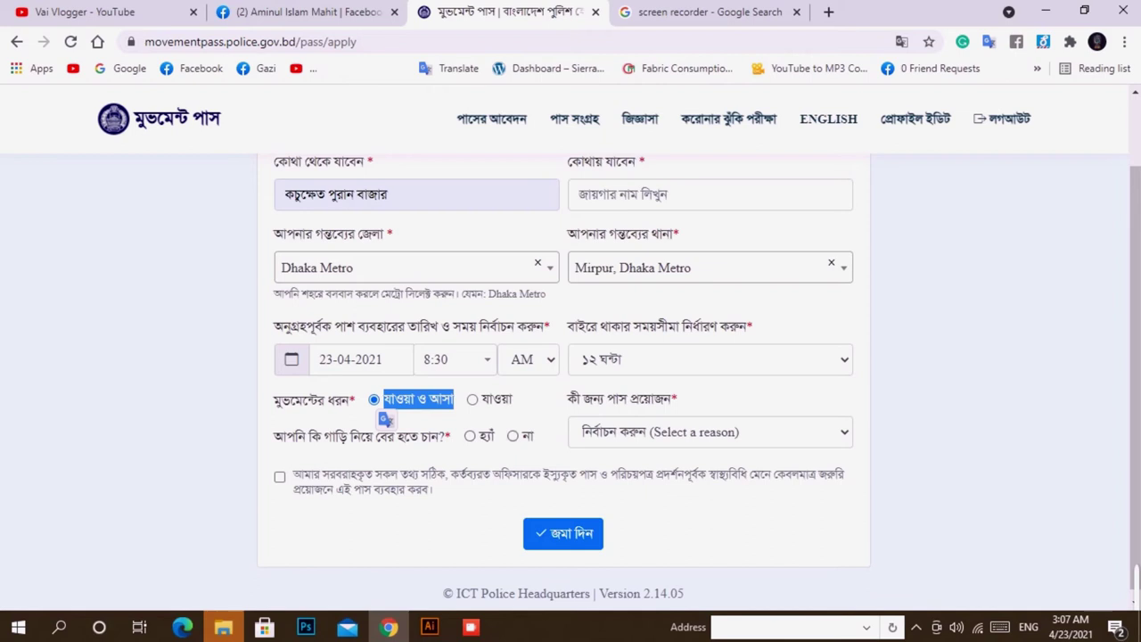
pyautogui.click(513, 435)
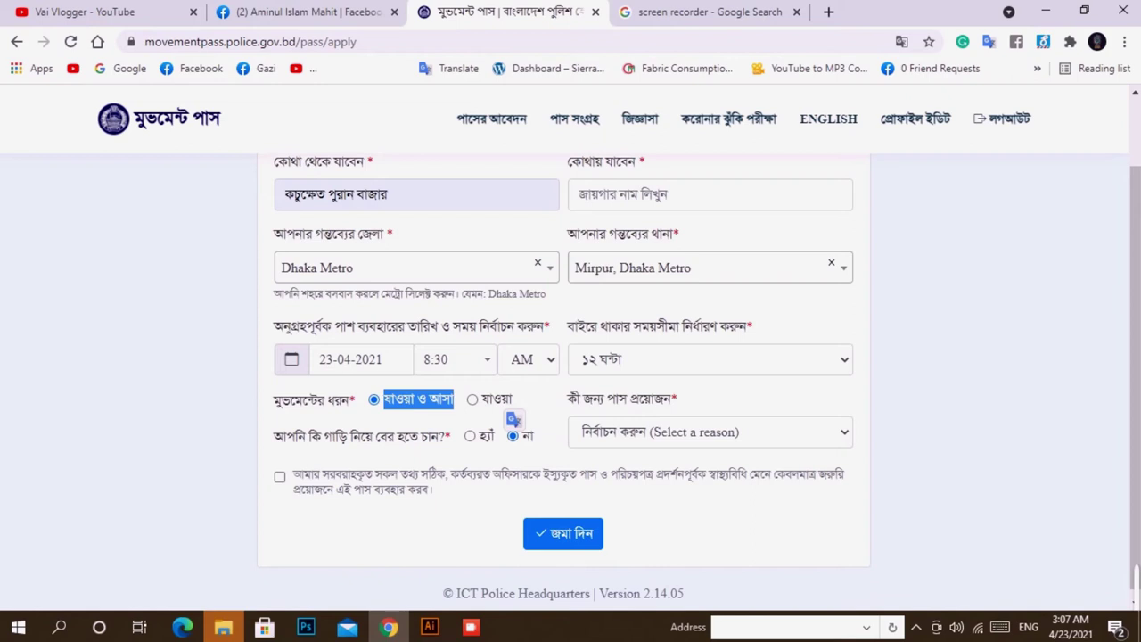
# Set the reason to অন্যান্য (Others), with সাহায্য as the other reason.
pyautogui.click(602, 424)
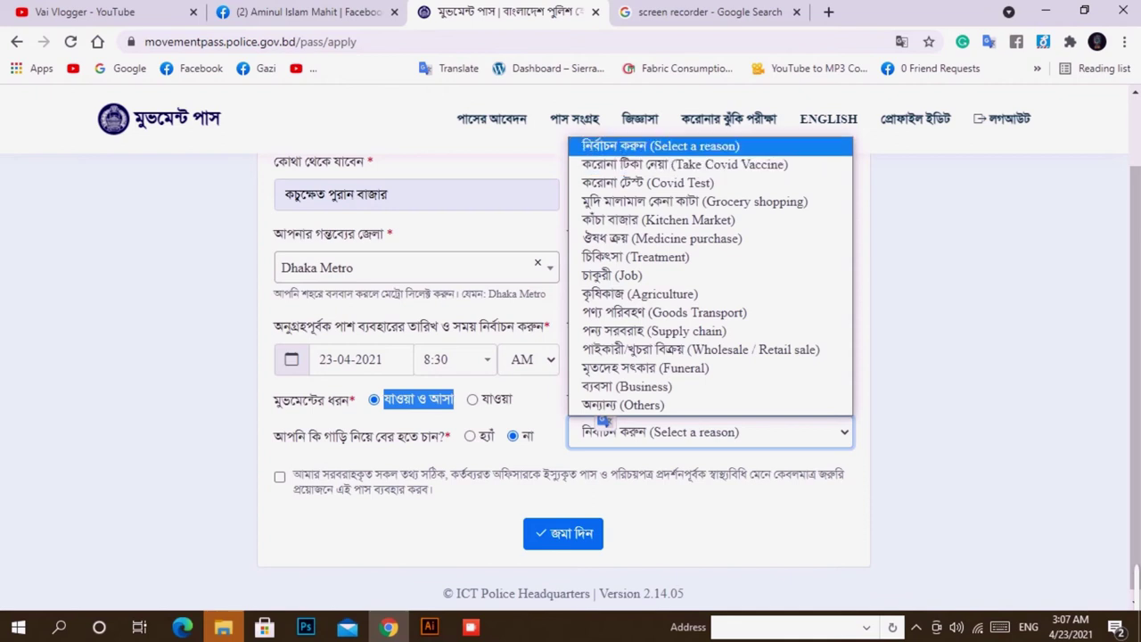
pyautogui.press('Down')
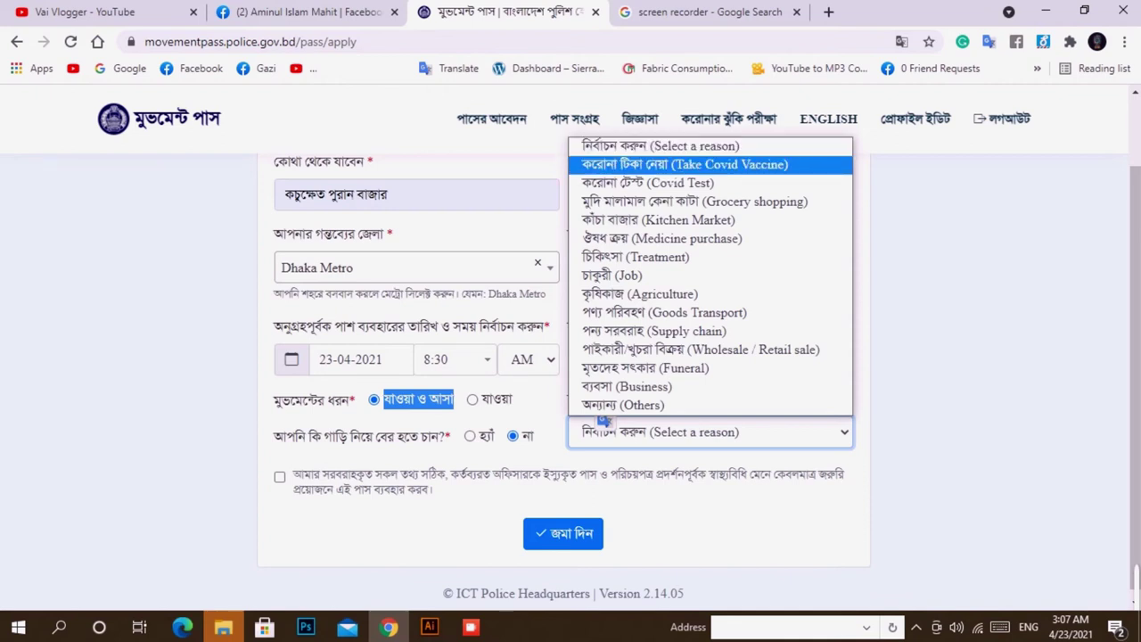
pyautogui.press('Down')
pyautogui.press('Down')
pyautogui.press('Down')
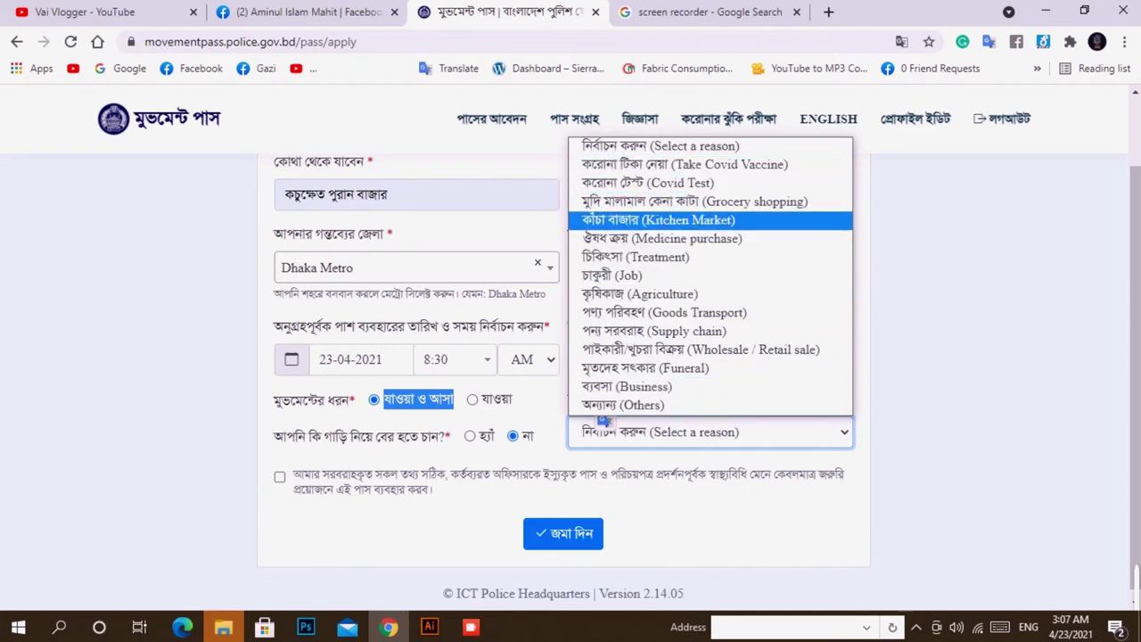
pyautogui.click(603, 405)
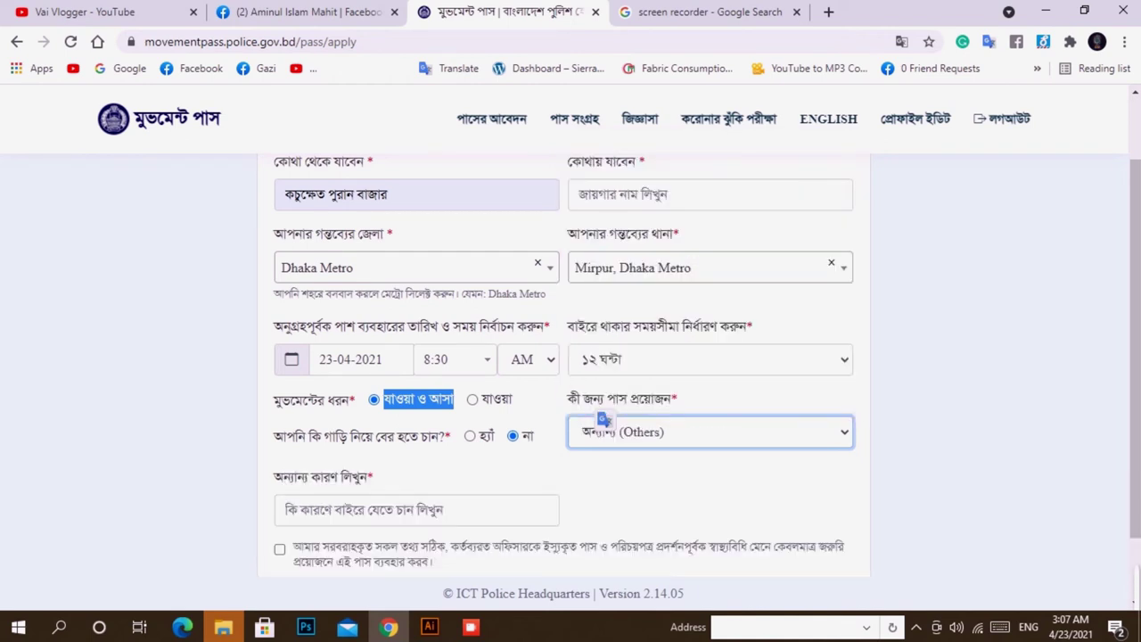
pyautogui.click(375, 510)
pyautogui.press('Down')
pyautogui.press('Return')
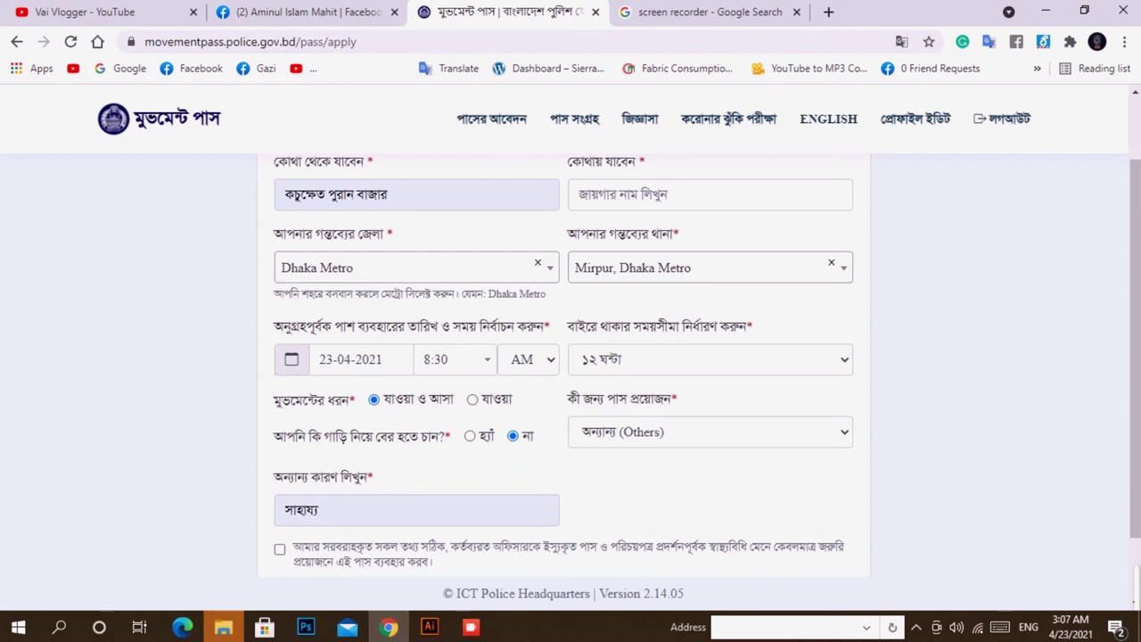
# Mark the trip as by car with someone else driving, using the saved vehicle number.
pyautogui.click(470, 436)
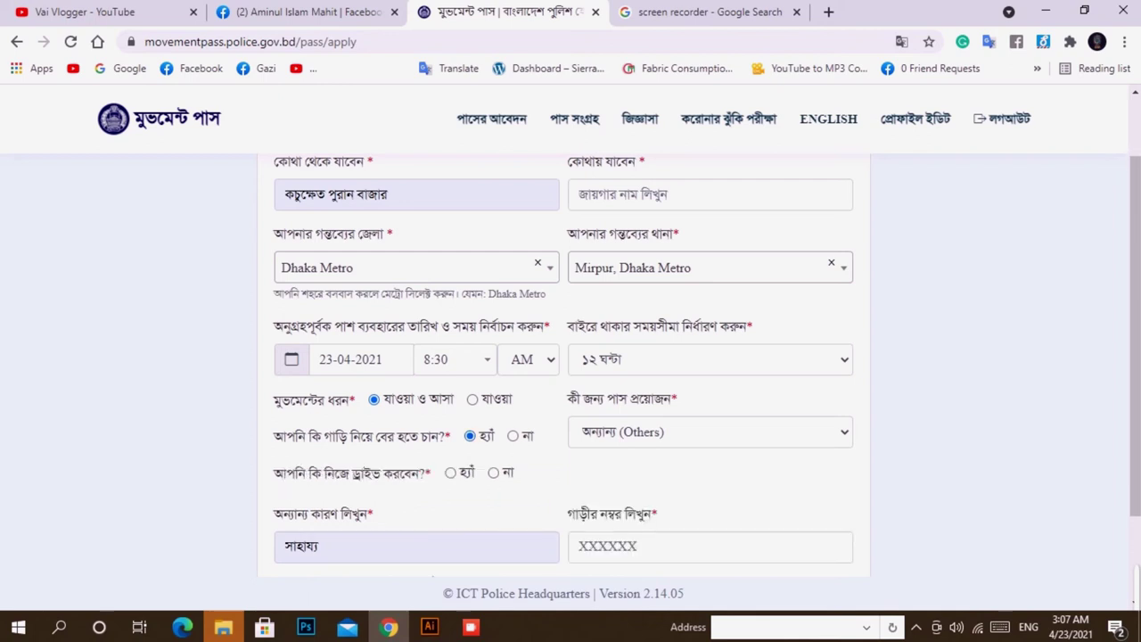
pyautogui.click(450, 472)
pyautogui.click(710, 545)
pyautogui.scroll(-1, 710, 545)
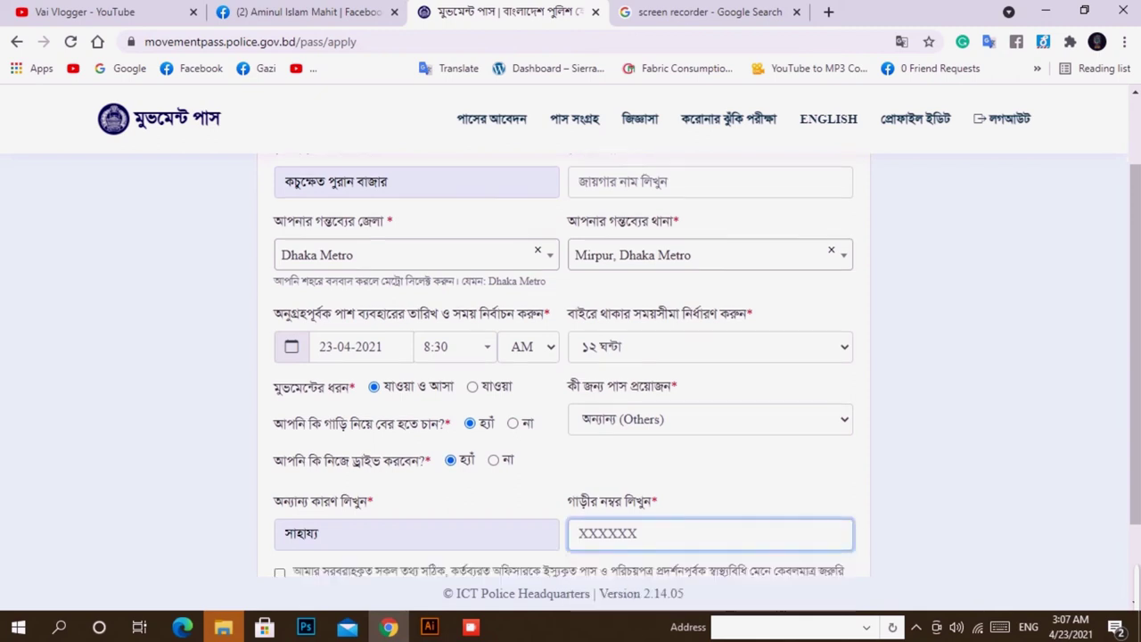
pyautogui.press('Tab')
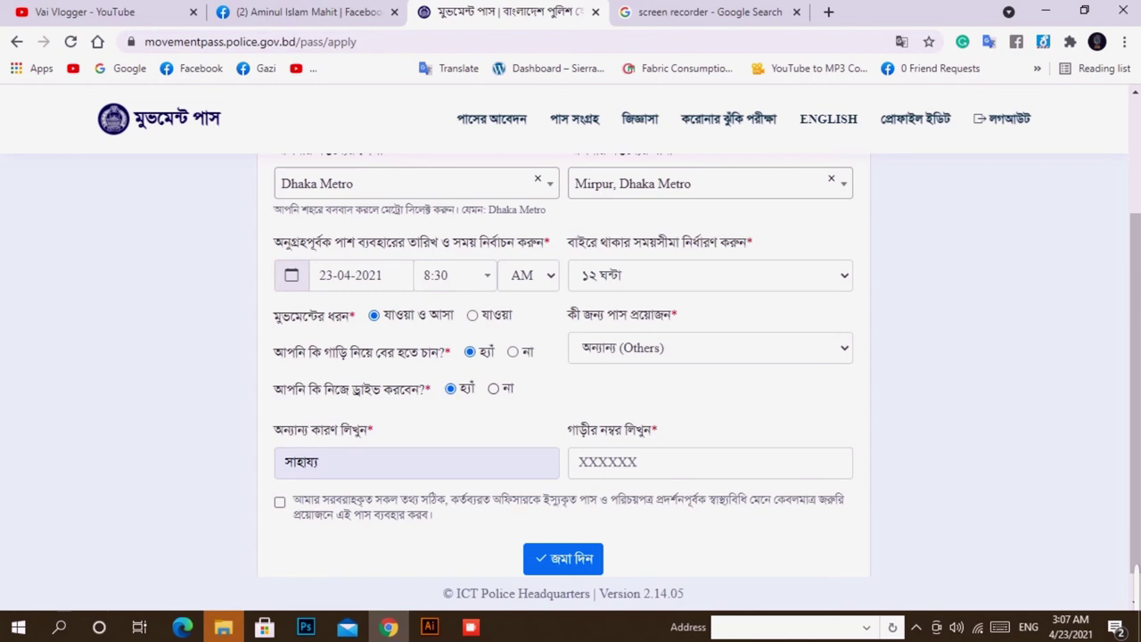
pyautogui.click(493, 388)
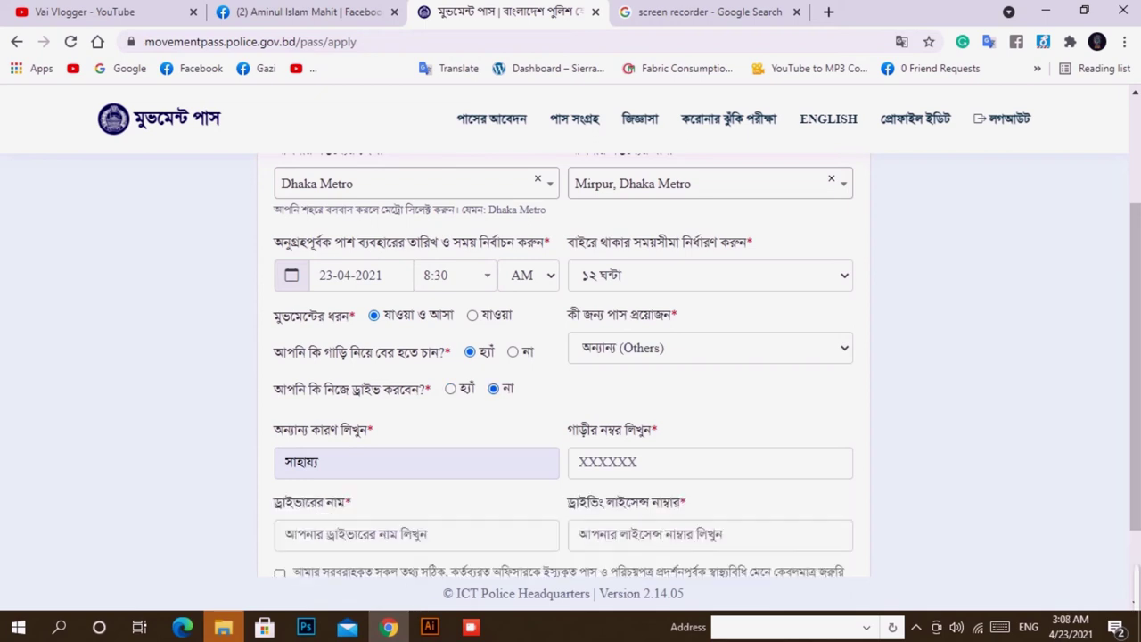
pyautogui.click(709, 462)
pyautogui.scroll(-2, 571, 375)
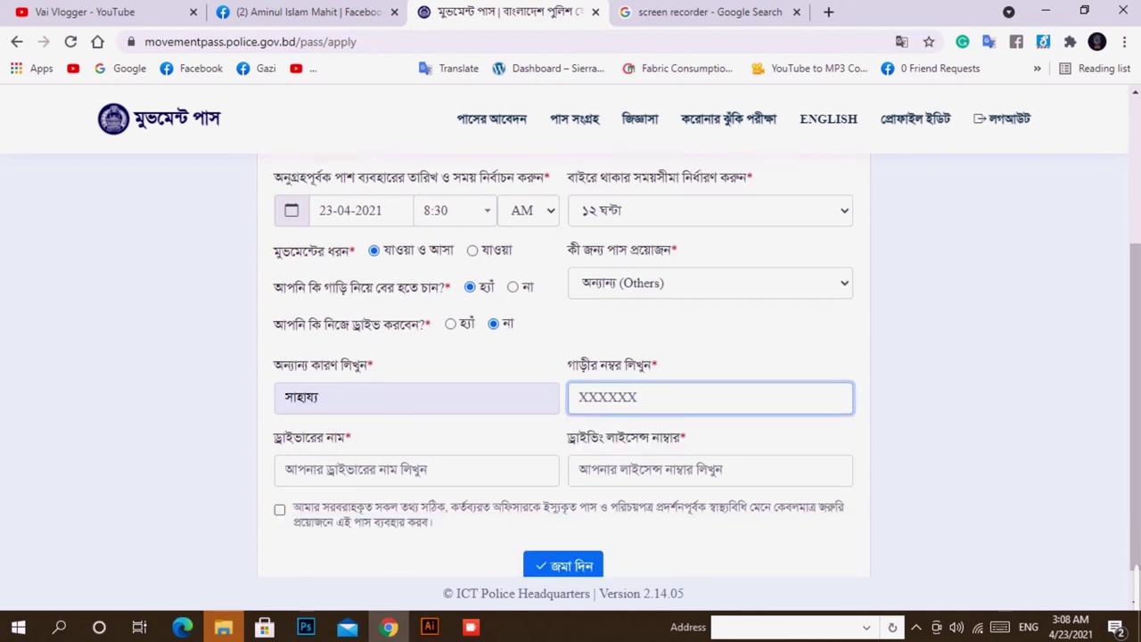
pyautogui.press('Down')
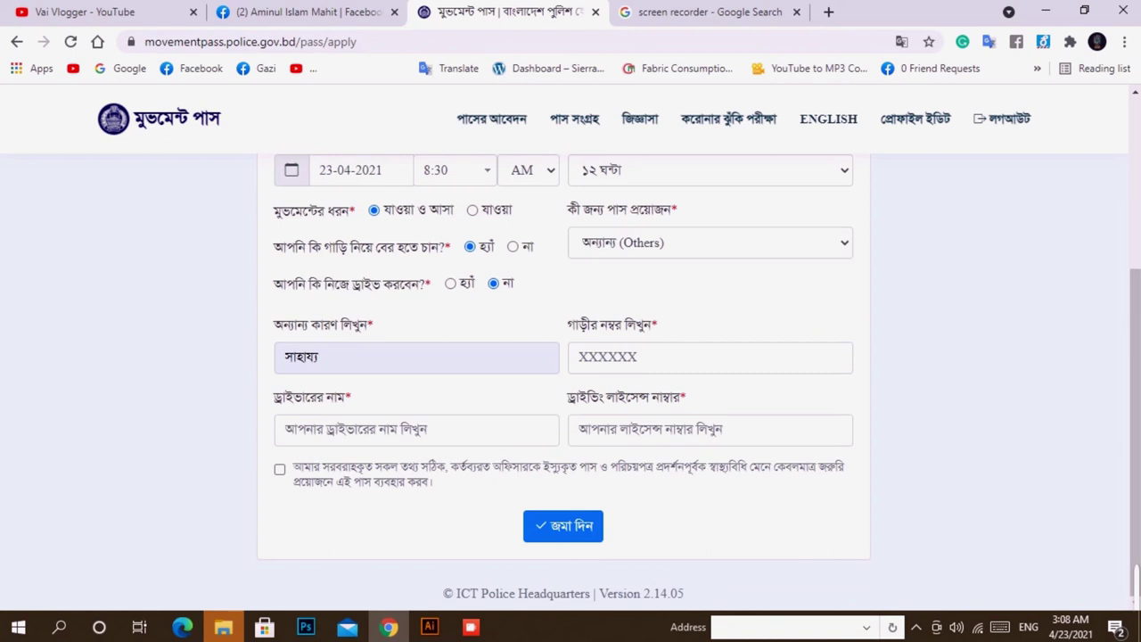
# Fill in the driver details, agree to the declaration, and submit with জমা দিন.
pyautogui.click(416, 429)
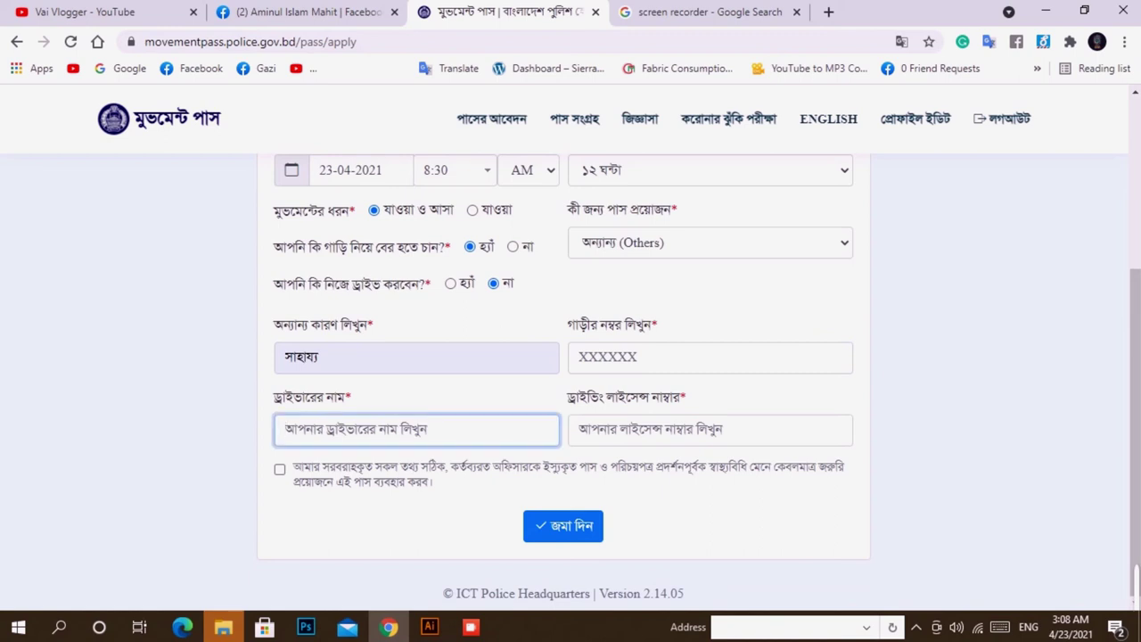
pyautogui.click(580, 429)
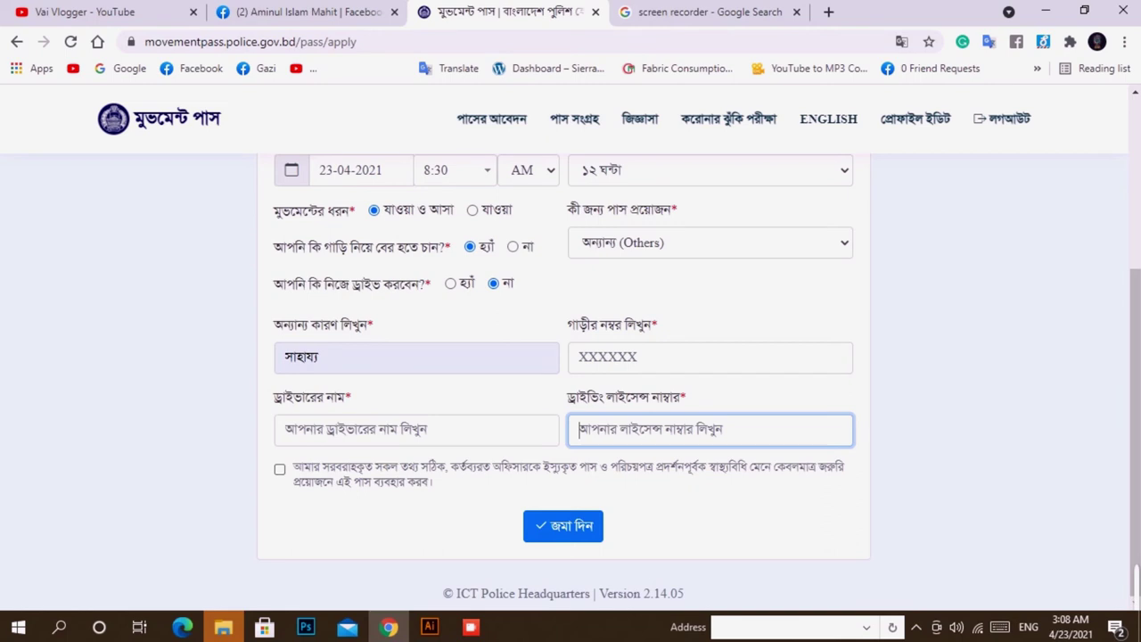
pyautogui.click(279, 469)
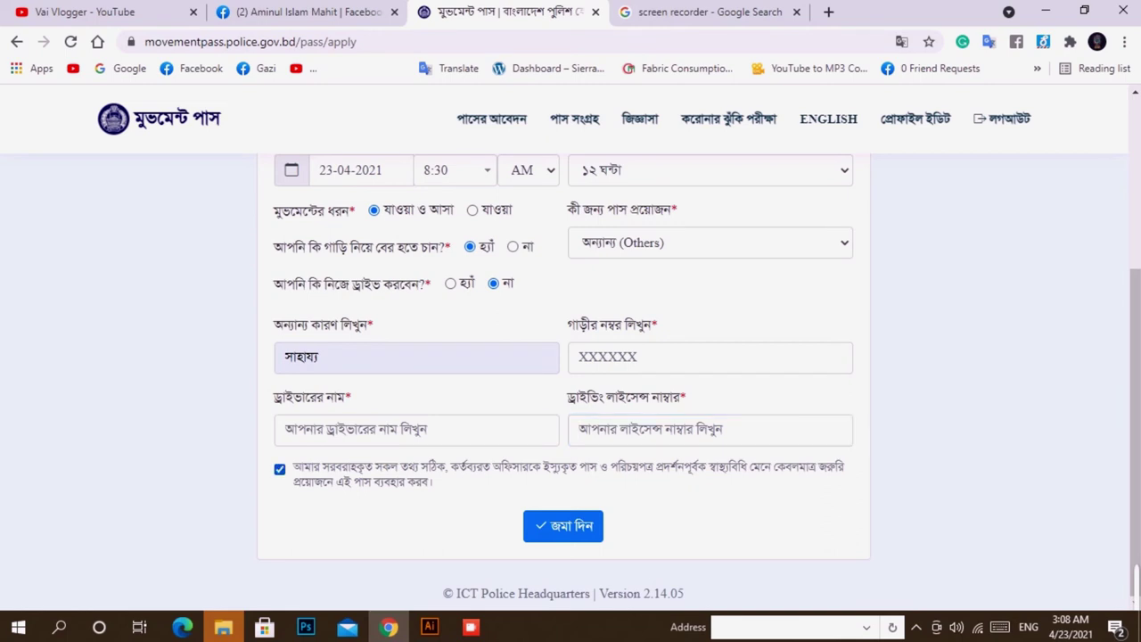
pyautogui.press('space')
pyautogui.press('space')
pyautogui.press('space')
pyautogui.press('space')
pyautogui.press('Tab')
pyautogui.press('Return')
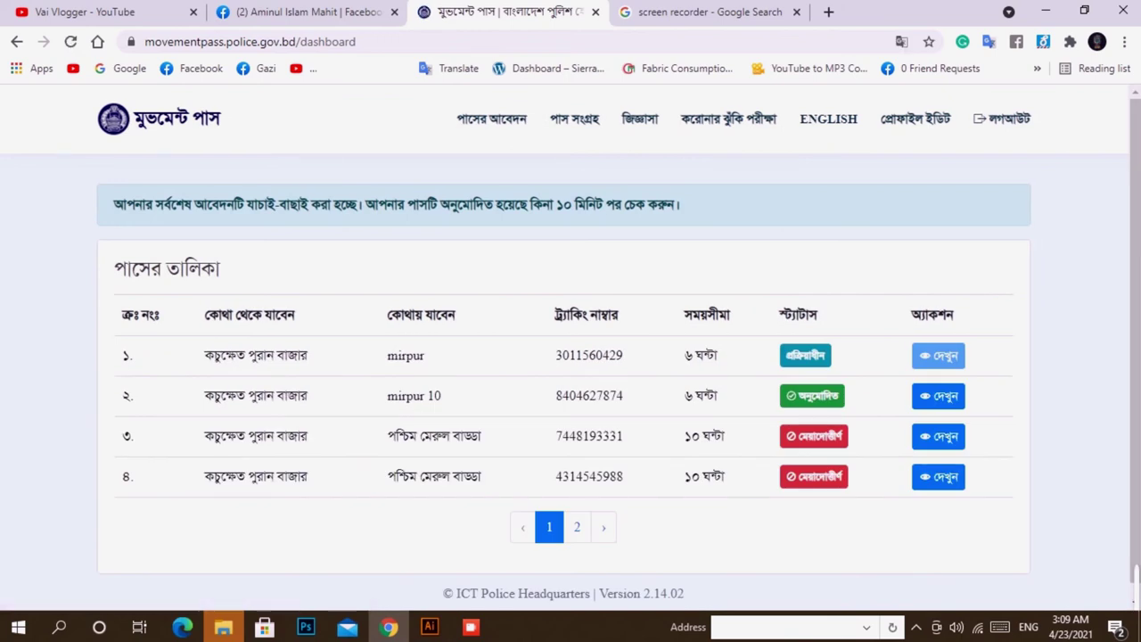
pyautogui.scroll(-1, 570, 357)
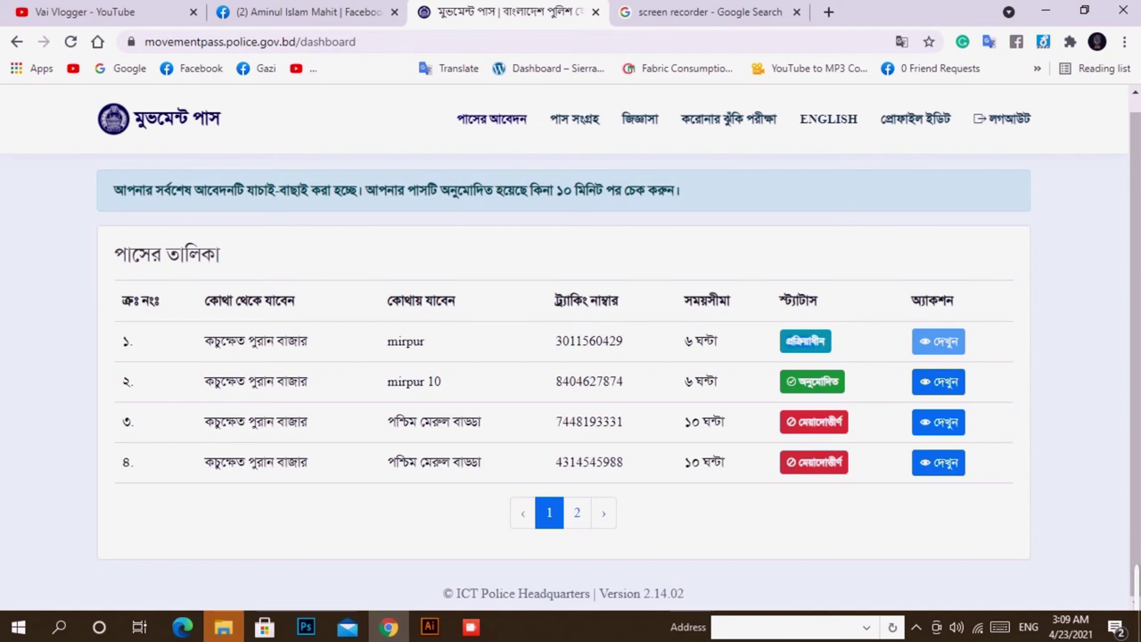
pyautogui.moveTo(780, 300); pyautogui.dragTo(819, 301)
pyautogui.click(818, 300)
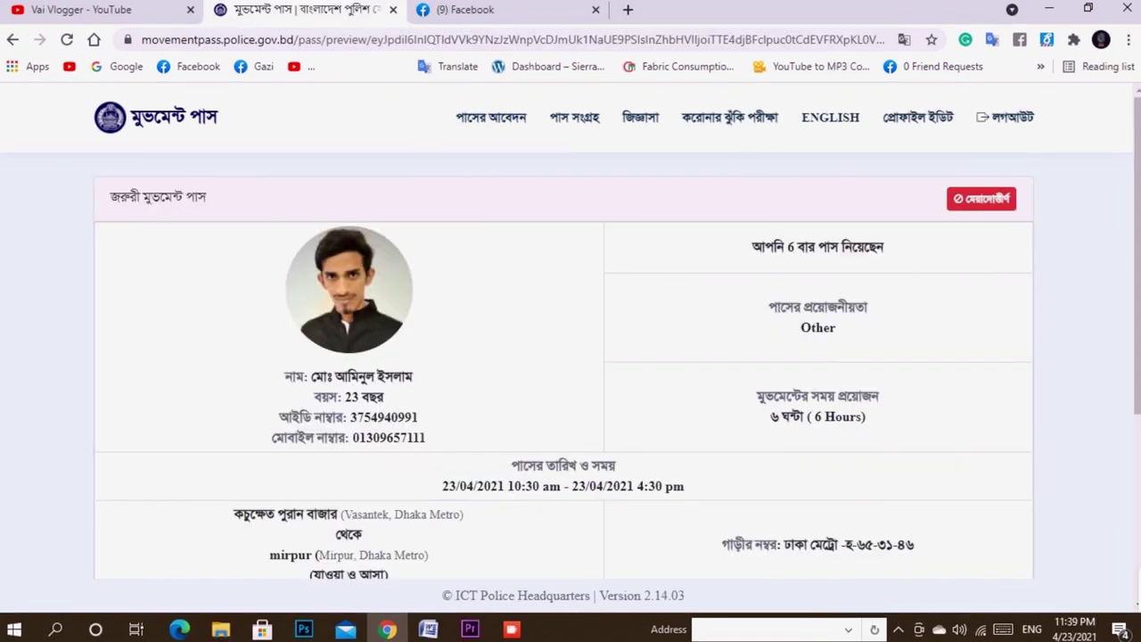
# Download the pass via ডাউনলোড করুন as a PNG named with its tracking number.
pyautogui.scroll(-2, 563, 356)
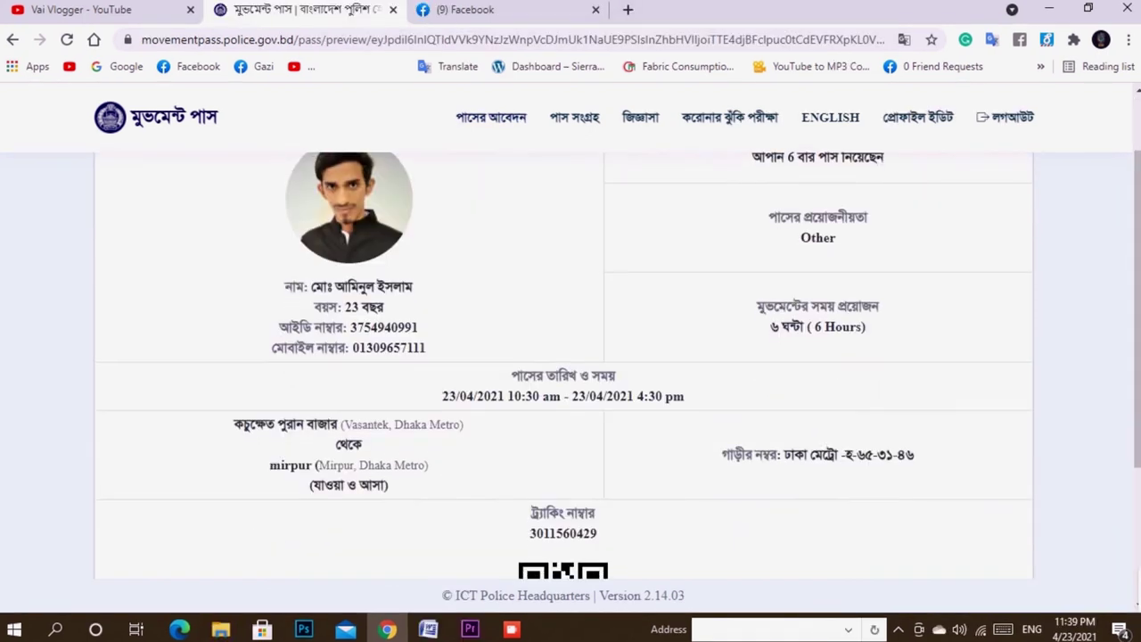
pyautogui.scroll(2, 563, 357)
pyautogui.scroll(-3, 563, 357)
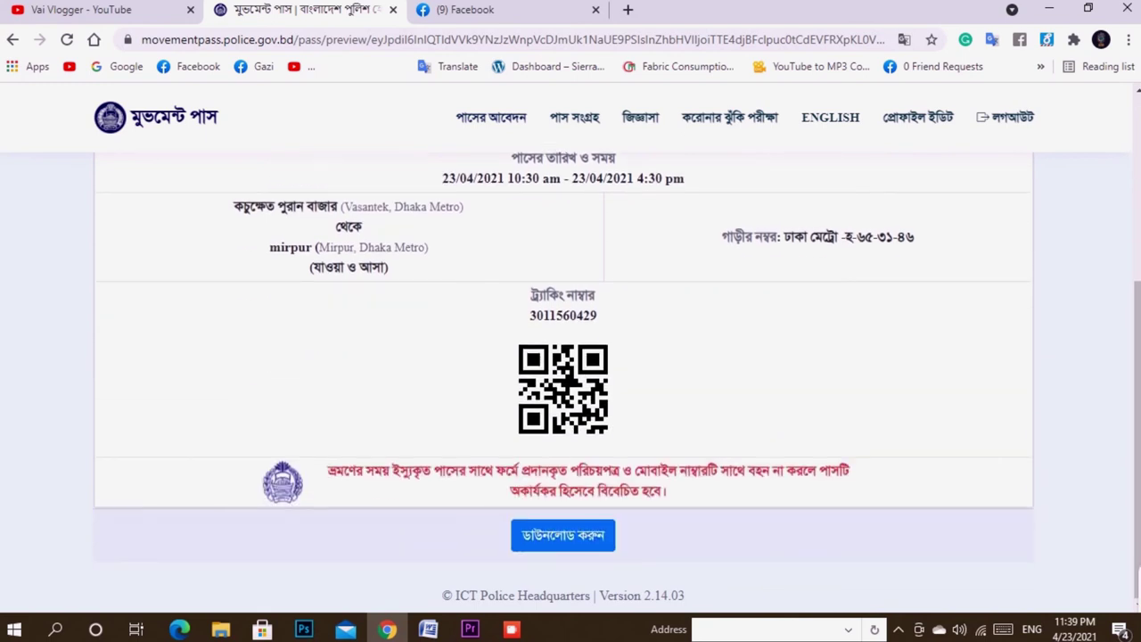
pyautogui.click(562, 534)
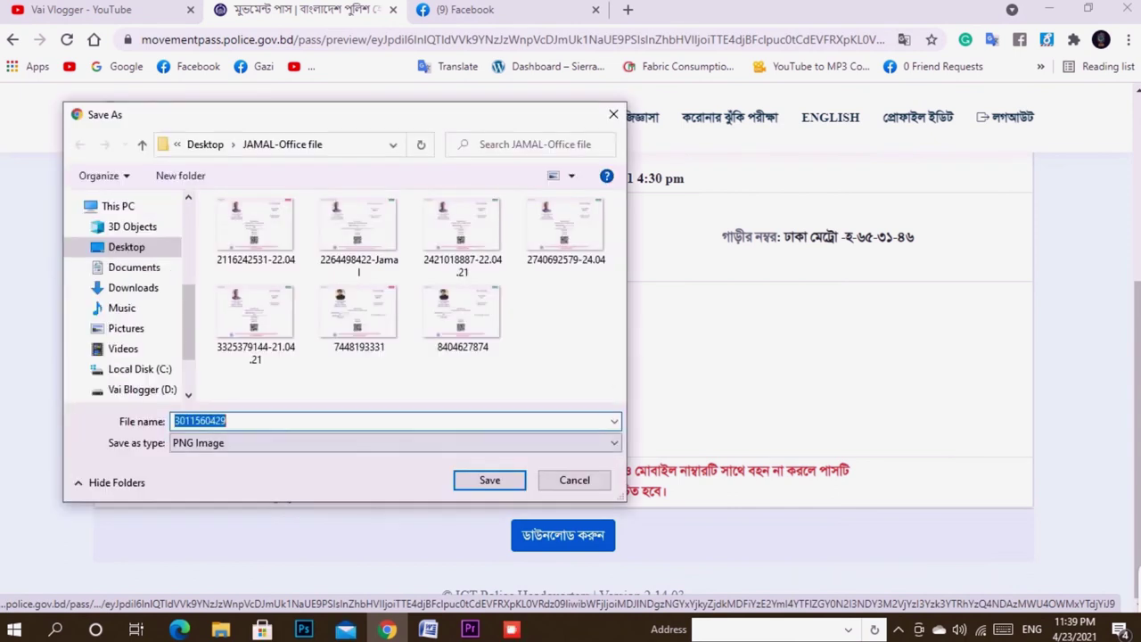
pyautogui.press('Return')
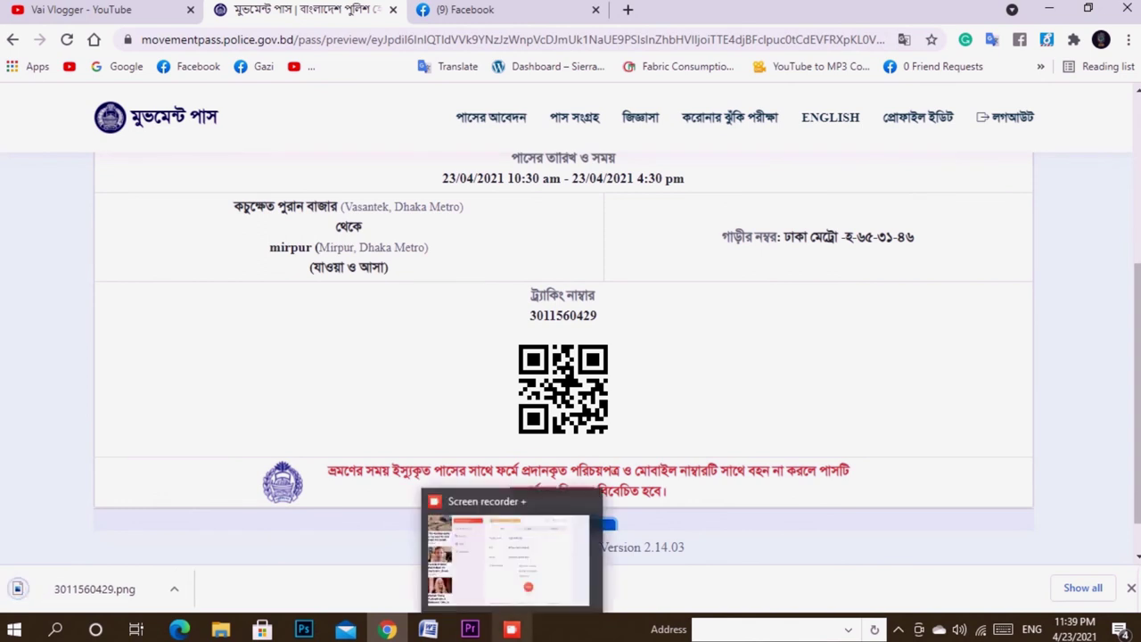
pyautogui.click(511, 629)
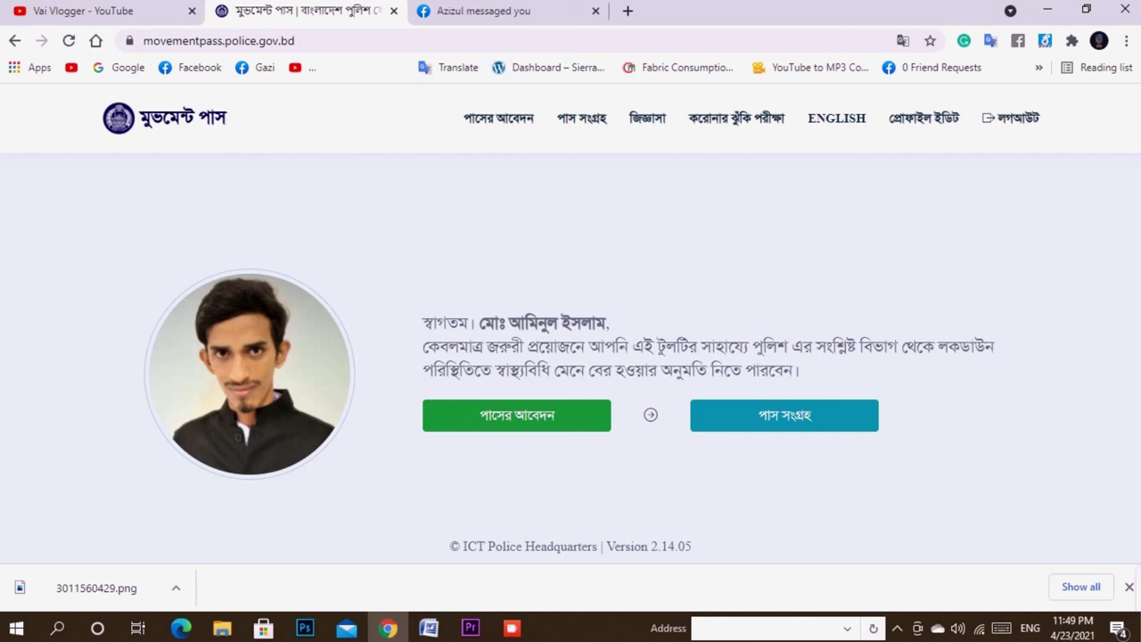
# Switch to the Facebook tab and back to the Movement Pass welcome page.
pyautogui.hotkey('ctrl', 'Tab')
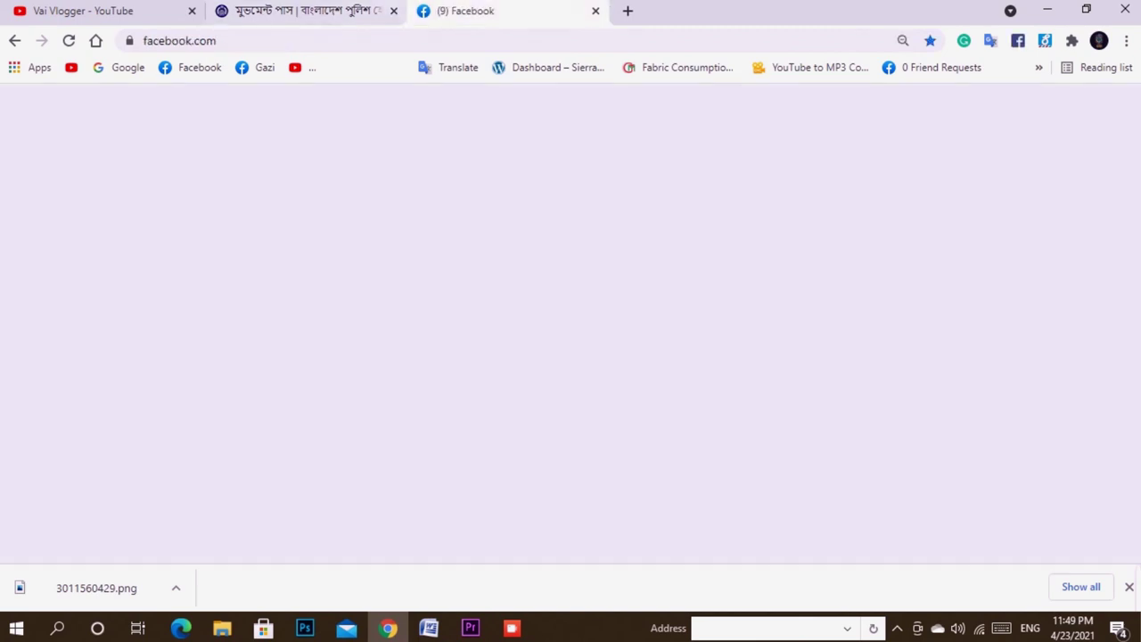
pyautogui.hotkey('ctrl', 'shift', 'Tab')
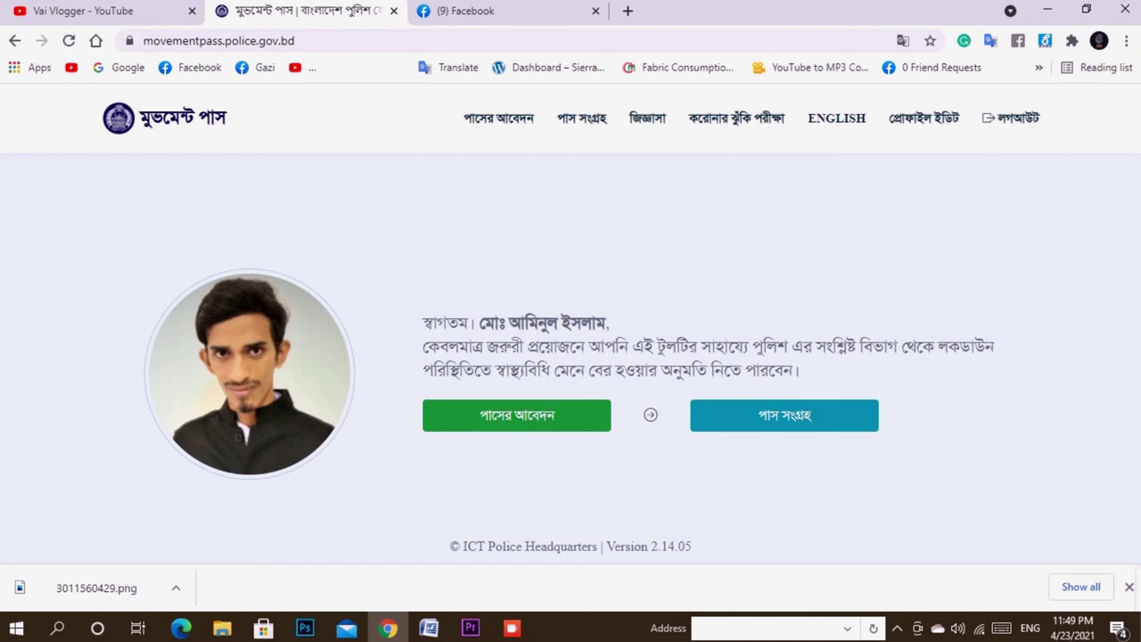